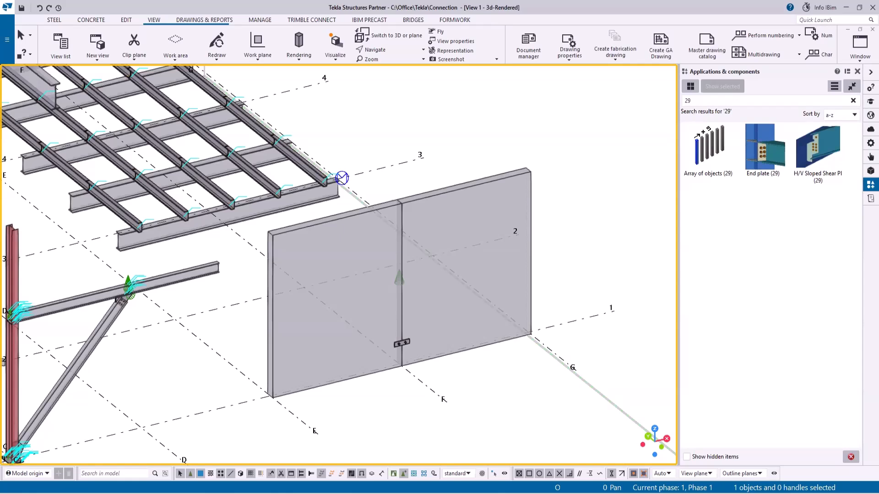
- Search the applications catalog for grout and apply the Panel Grout Tubes component to the wall panel
{"action": "left_click", "coordinate": [699, 100]}
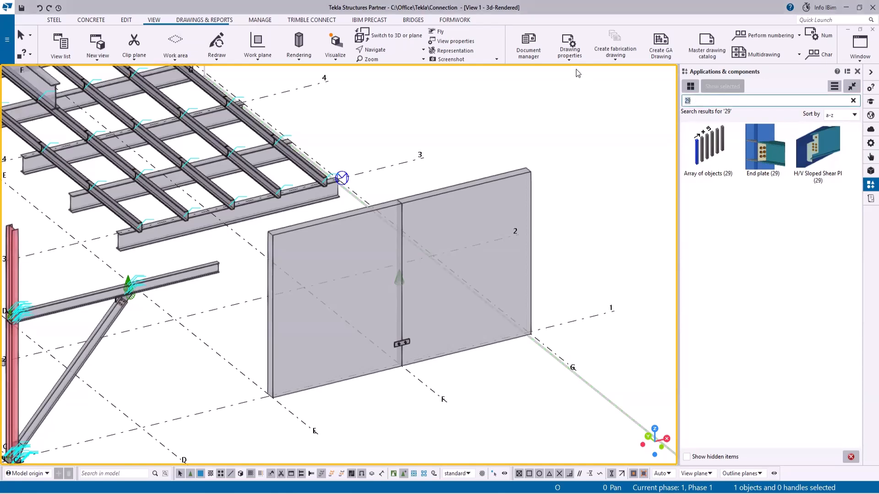
{"action": "type", "text": "grout"}
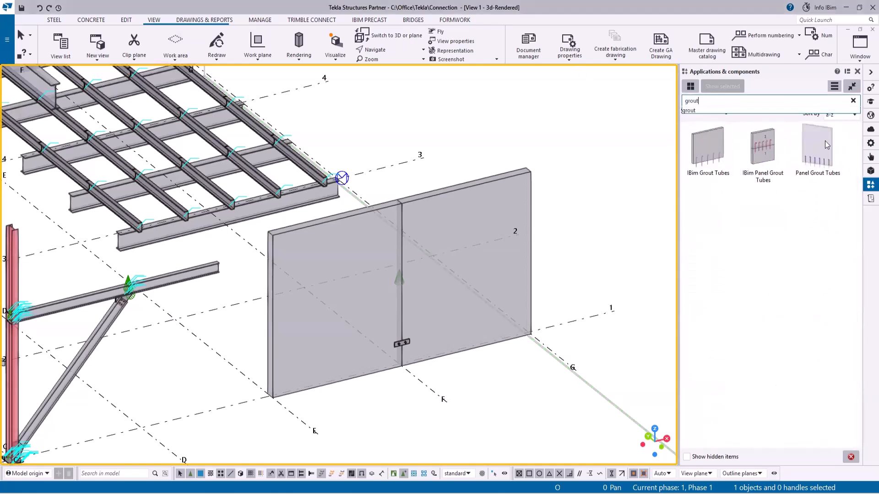
{"action": "left_click", "coordinate": [827, 145]}
{"action": "right_click", "coordinate": [425, 110]}
{"action": "left_click", "coordinate": [439, 116]}
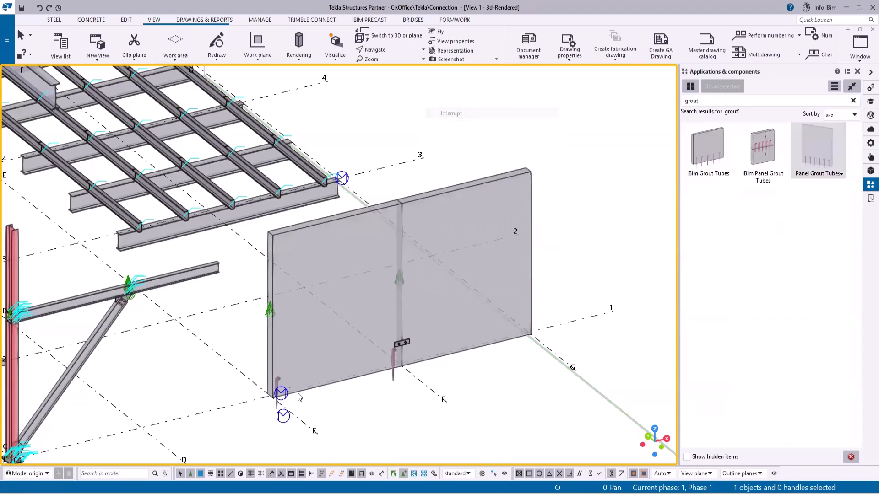
- Open the grout tubes component's properties and modify it to a quantity of 6 tubes
{"action": "double_click", "coordinate": [269, 312]}
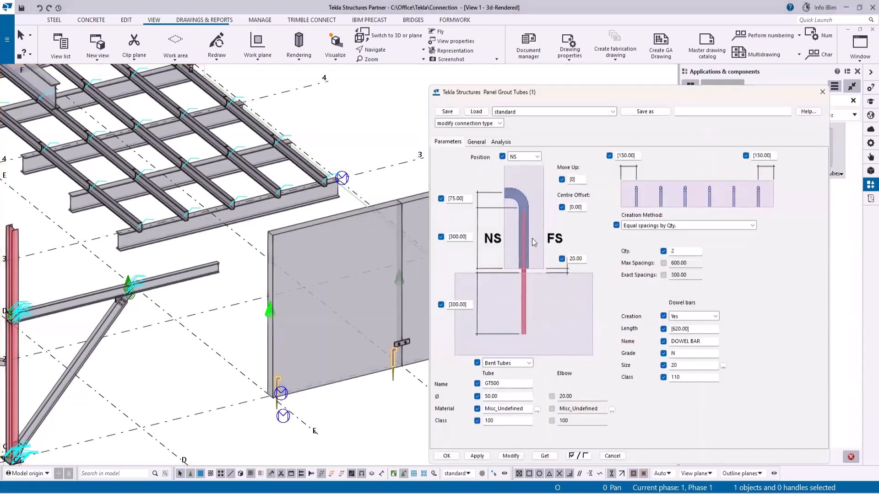
{"action": "double_click", "coordinate": [690, 251]}
{"action": "type", "text": "6"}
{"action": "left_click", "coordinate": [511, 456]}
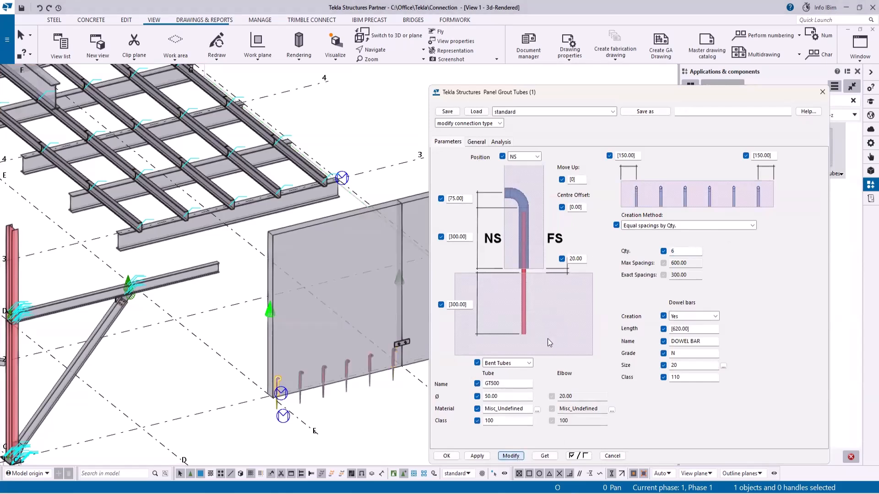
- Review the creation method options for the grout tubes and close the properties dialog
{"action": "left_click", "coordinate": [752, 225]}
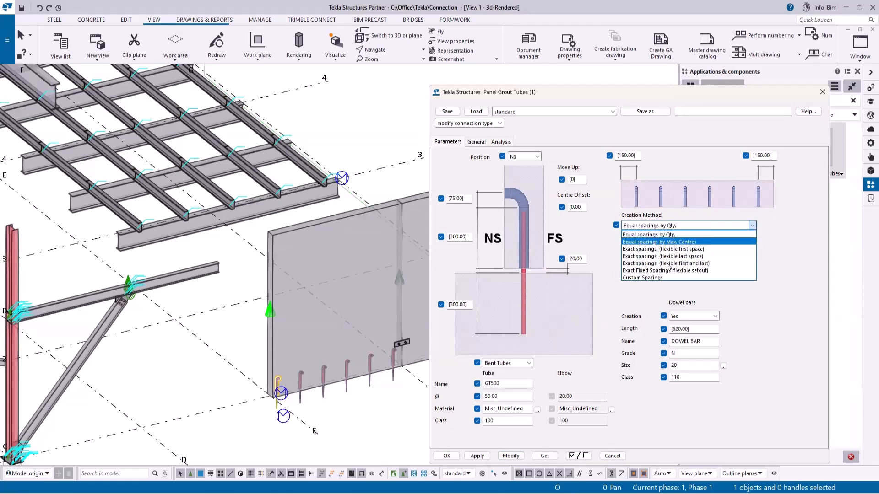
{"action": "left_click", "coordinate": [750, 306]}
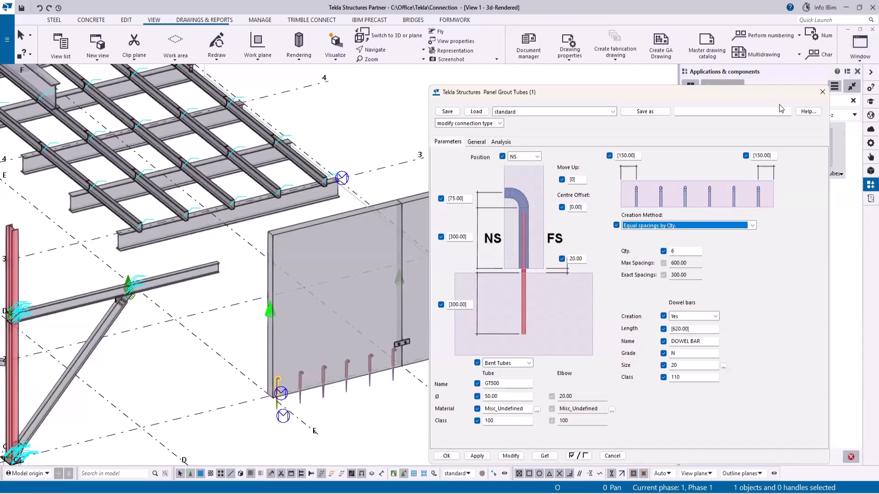
{"action": "left_click", "coordinate": [822, 93]}
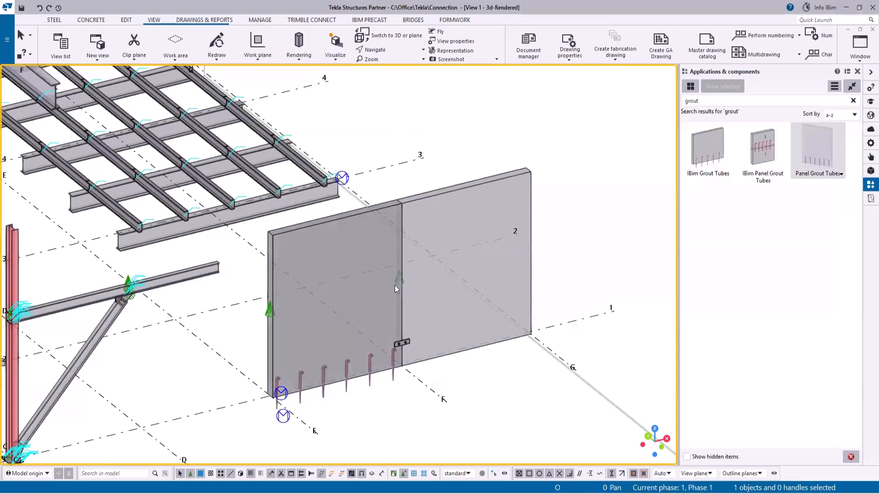
- Open the fitting plate connection at the panel joint in the custom component editor
{"action": "scroll", "coordinate": [397, 284], "scroll_direction": "up", "scroll_amount": 5}
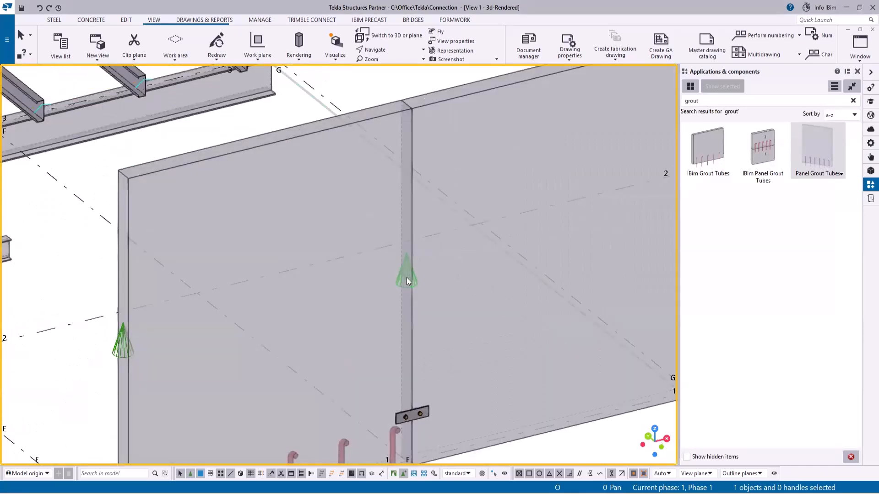
{"action": "right_click", "coordinate": [408, 280]}
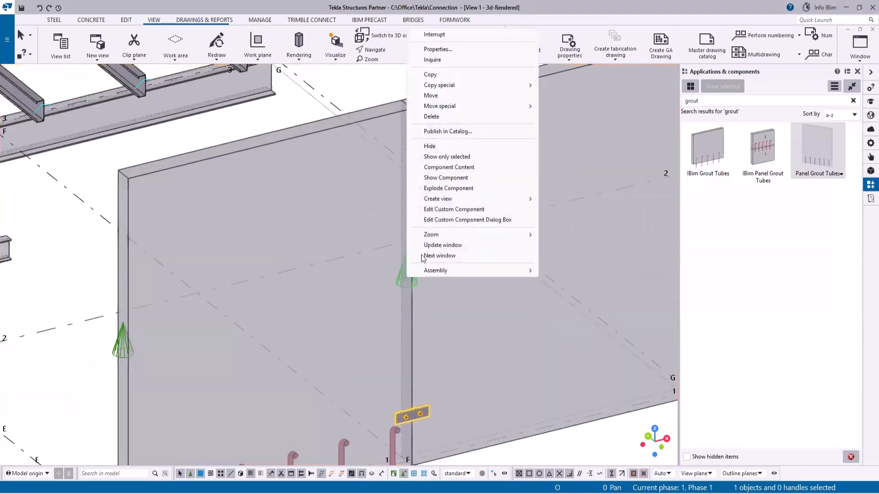
{"action": "left_click", "coordinate": [455, 210]}
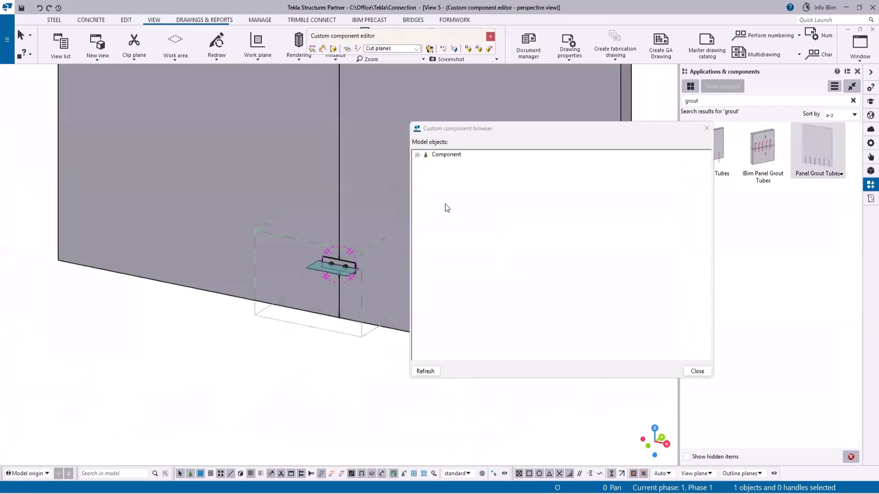
- Close the component browser and switch to the editor's front view, zoomed in on the fitting plate
{"action": "left_click", "coordinate": [706, 128]}
{"action": "scroll", "coordinate": [377, 299], "scroll_direction": "down", "scroll_amount": 5}
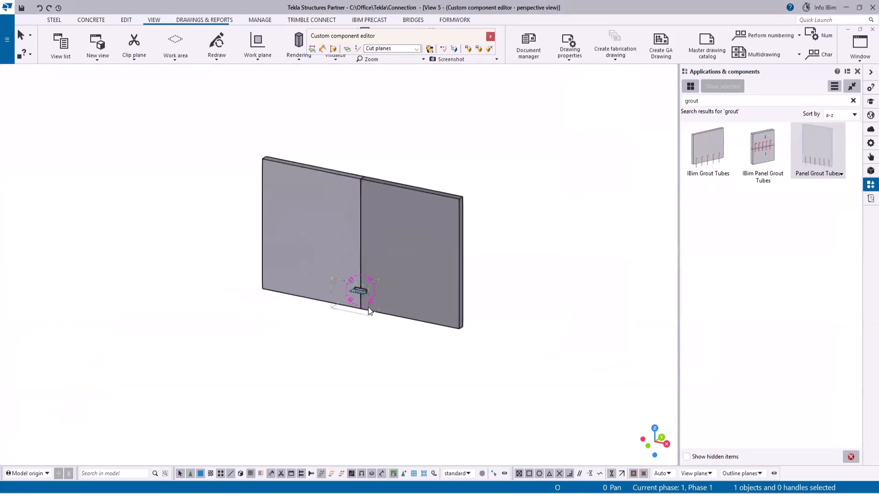
{"action": "middle_click_drag", "start_coordinate": [467, 261], "coordinate": [516, 292]}
{"action": "left_click", "coordinate": [860, 52]}
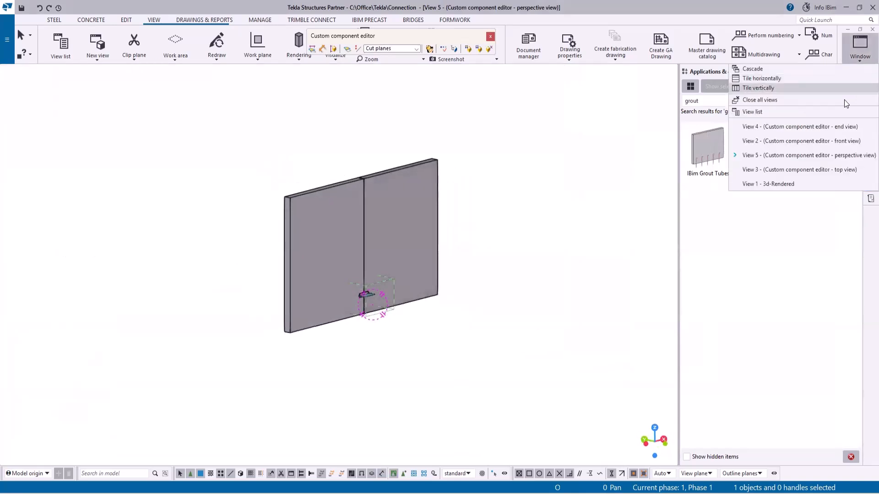
{"action": "left_click", "coordinate": [829, 144]}
{"action": "scroll", "coordinate": [335, 320], "scroll_direction": "down", "scroll_amount": 3}
{"action": "middle_click_drag", "start_coordinate": [336, 321], "coordinate": [391, 353], "text": "ctrl"}
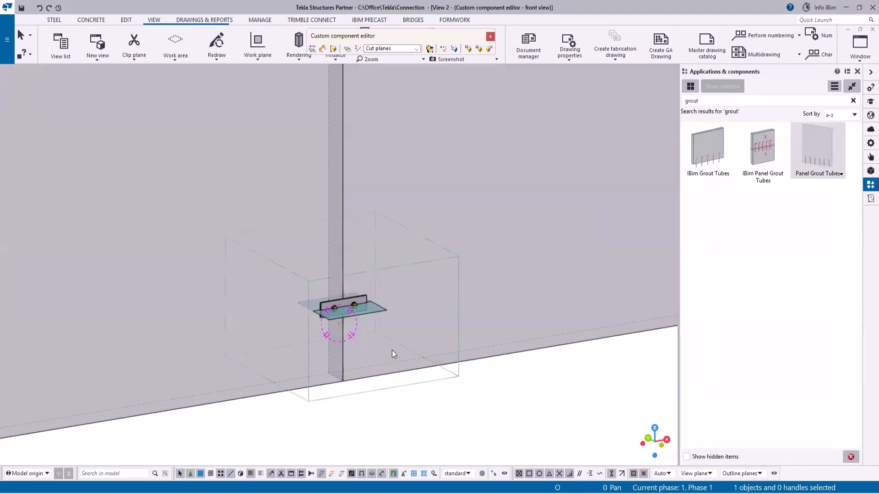
{"action": "scroll", "coordinate": [392, 350], "scroll_direction": "up", "scroll_amount": 5}
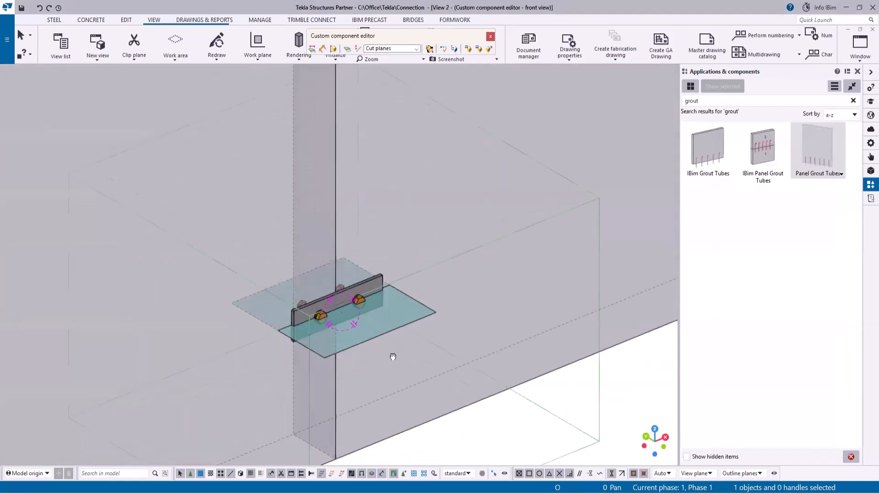
{"action": "scroll", "coordinate": [323, 318], "scroll_direction": "up", "scroll_amount": 3}
{"action": "scroll", "coordinate": [301, 307], "scroll_direction": "up", "scroll_amount": 2}
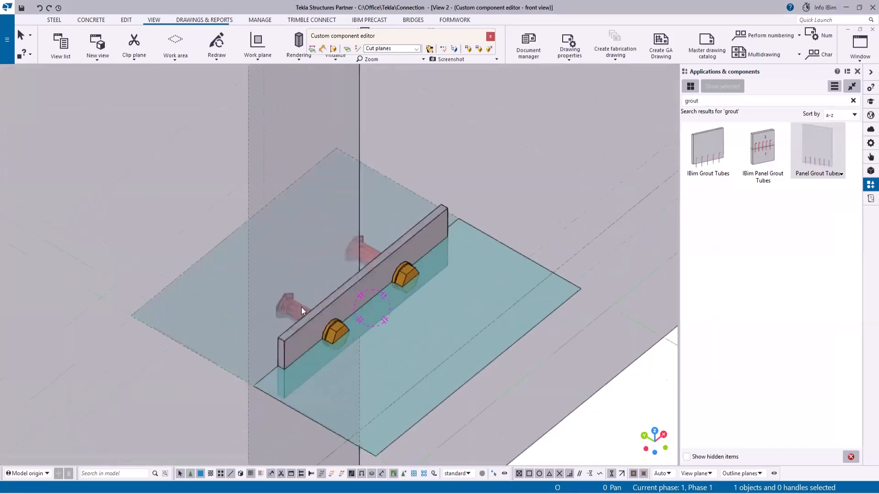
- Start Array of objects (29) with 2 copies at 500 spacing and select the fitting plate, bolts and ferrules
{"action": "left_click_drag", "start_coordinate": [701, 101], "coordinate": [573, 98]}
{"action": "type", "text": "29"}
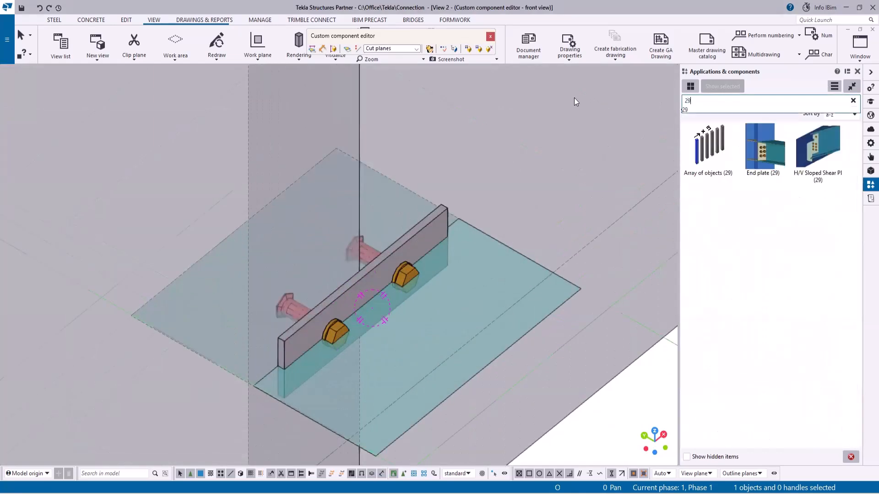
{"action": "double_click", "coordinate": [709, 150]}
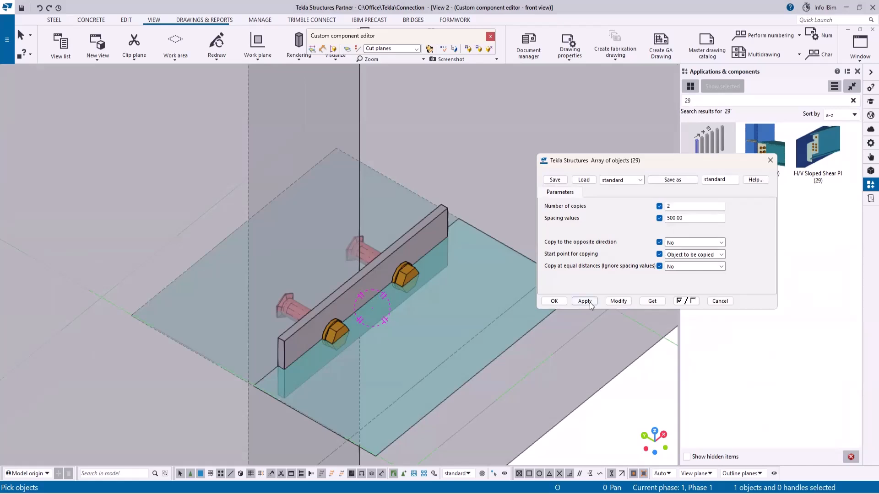
{"action": "scroll", "coordinate": [379, 150], "scroll_direction": "down", "scroll_amount": 2}
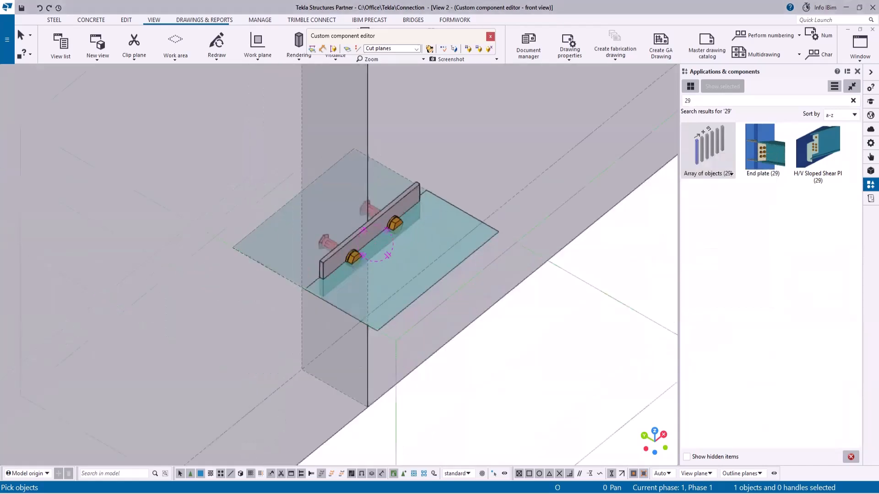
{"action": "scroll", "coordinate": [326, 222], "scroll_direction": "up", "scroll_amount": 5}
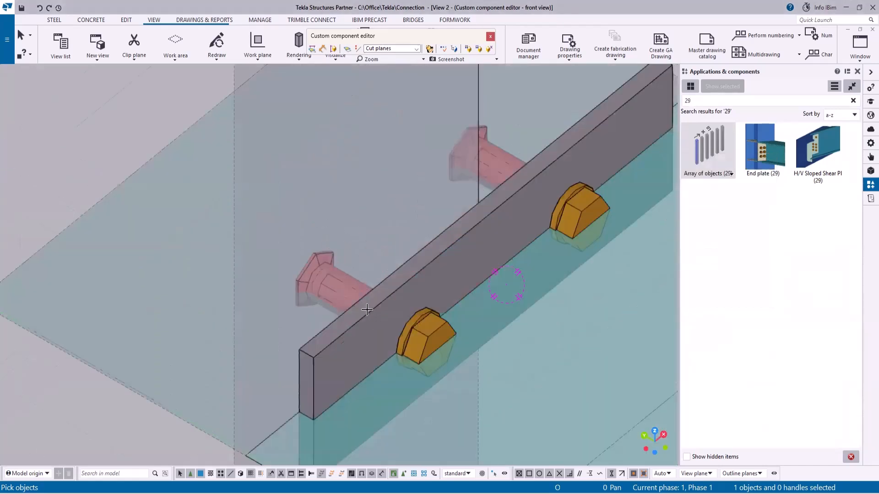
{"action": "left_click", "coordinate": [422, 331]}
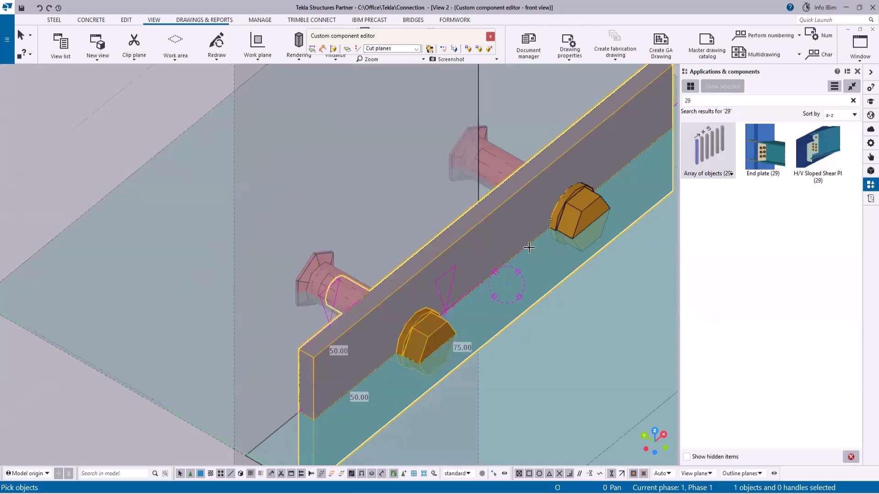
{"action": "left_click", "coordinate": [588, 200]}
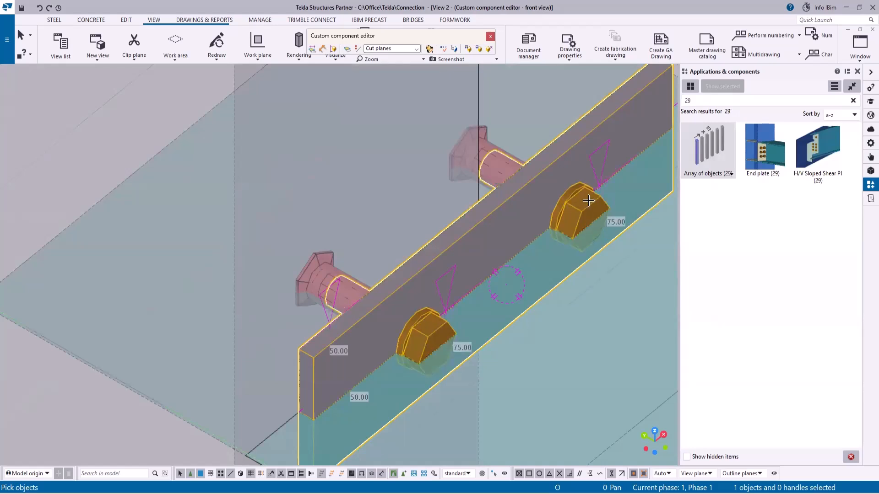
{"action": "left_click", "coordinate": [488, 140]}
{"action": "left_click", "coordinate": [330, 267]}
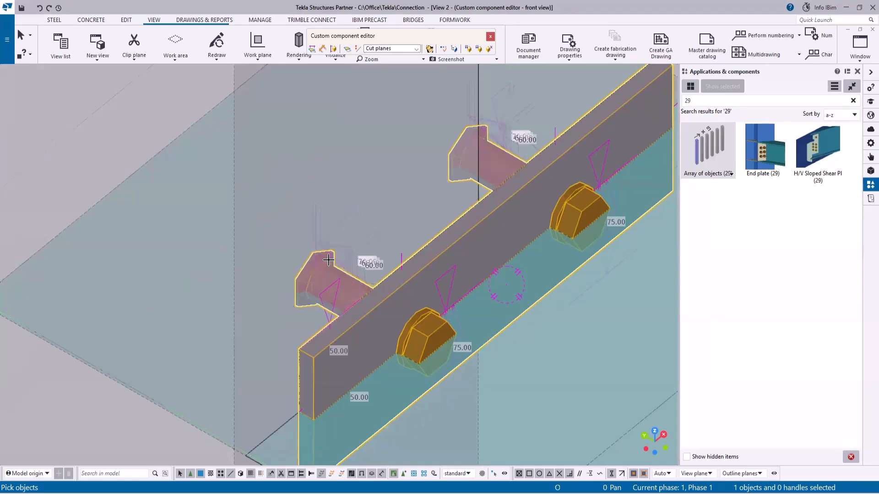
- Finish the selection and pick the start point to create the array of fitting plates up the panel joint
{"action": "scroll", "coordinate": [383, 167], "scroll_direction": "down", "scroll_amount": 5}
{"action": "left_click", "coordinate": [414, 421]}
{"action": "scroll", "coordinate": [447, 435], "scroll_direction": "down", "scroll_amount": 5}
{"action": "scroll", "coordinate": [452, 175], "scroll_direction": "down", "scroll_amount": 2}
{"action": "scroll", "coordinate": [451, 175], "scroll_direction": "up", "scroll_amount": 3}
{"action": "left_click", "coordinate": [441, 172]}
{"action": "right_click", "coordinate": [315, 128]}
{"action": "left_click", "coordinate": [343, 133]}
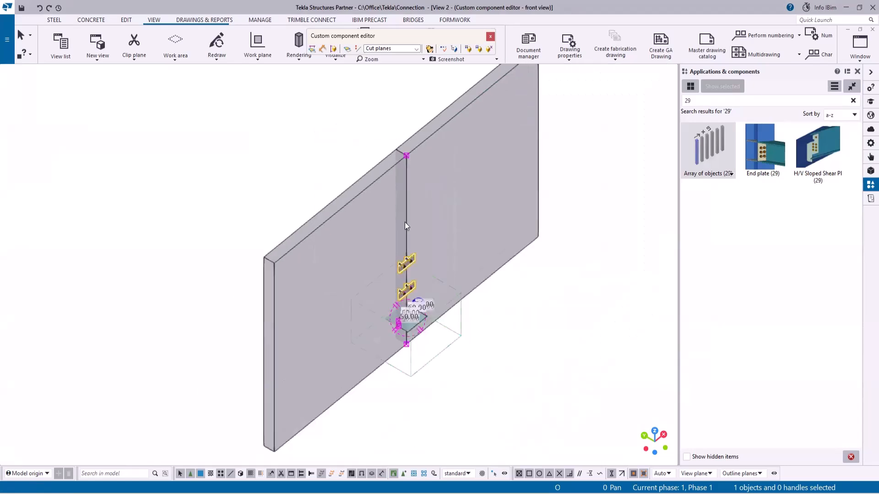
- Open the component variables and add a new parameter named Q with formula 5
{"action": "scroll", "coordinate": [402, 205], "scroll_direction": "up", "scroll_amount": 4}
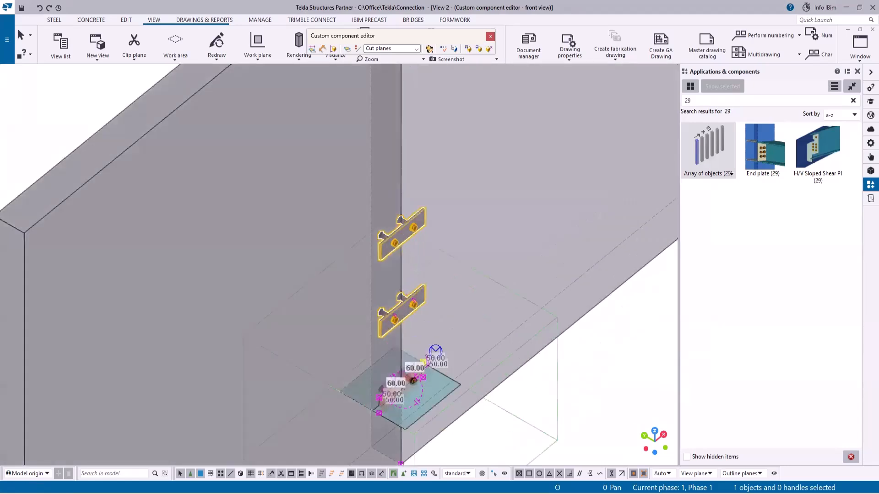
{"action": "scroll", "coordinate": [444, 404], "scroll_direction": "up", "scroll_amount": 2}
{"action": "middle_click_drag", "start_coordinate": [444, 404], "coordinate": [458, 328]}
{"action": "scroll", "coordinate": [374, 384], "scroll_direction": "down", "scroll_amount": 2}
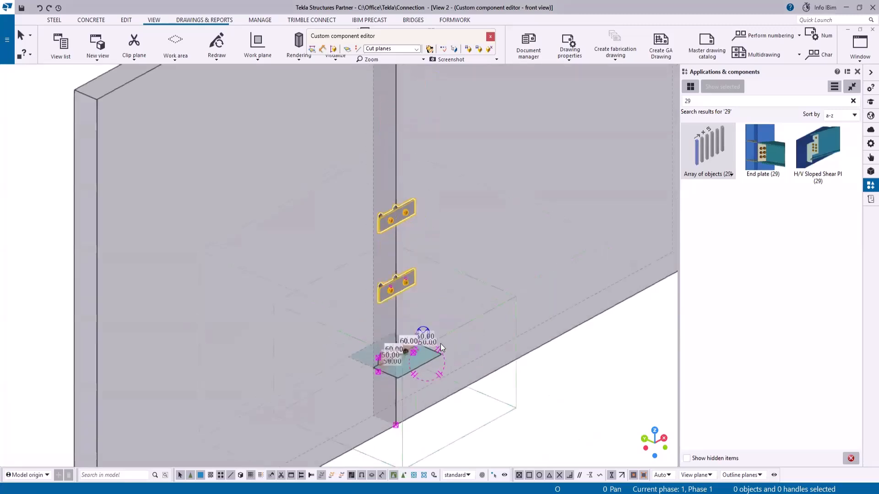
{"action": "scroll", "coordinate": [437, 331], "scroll_direction": "up", "scroll_amount": 2}
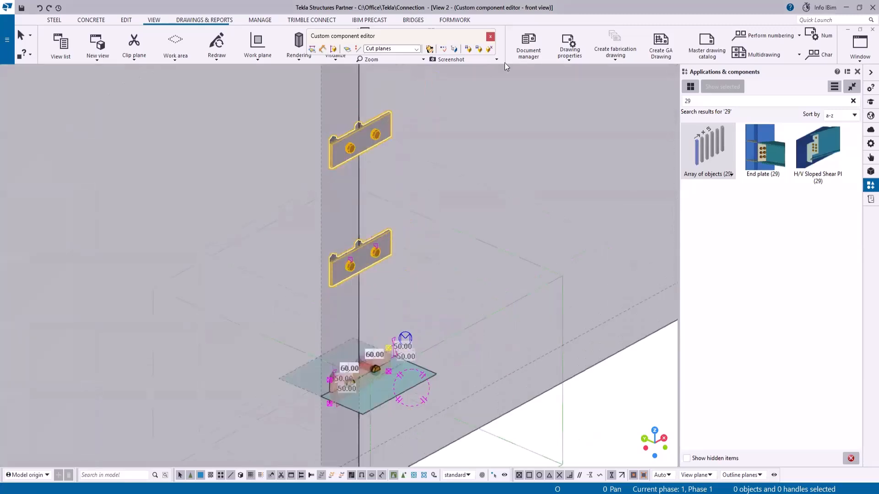
{"action": "left_click", "coordinate": [443, 49]}
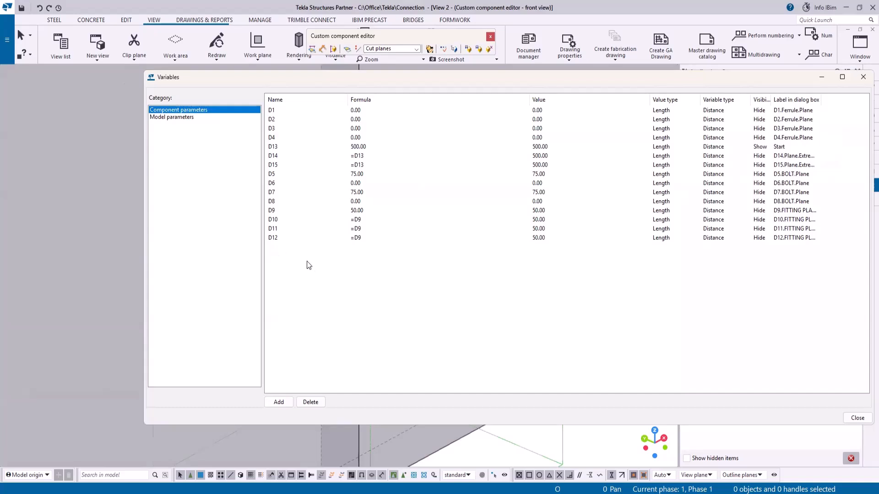
{"action": "left_click", "coordinate": [278, 402]}
{"action": "double_click", "coordinate": [268, 246]}
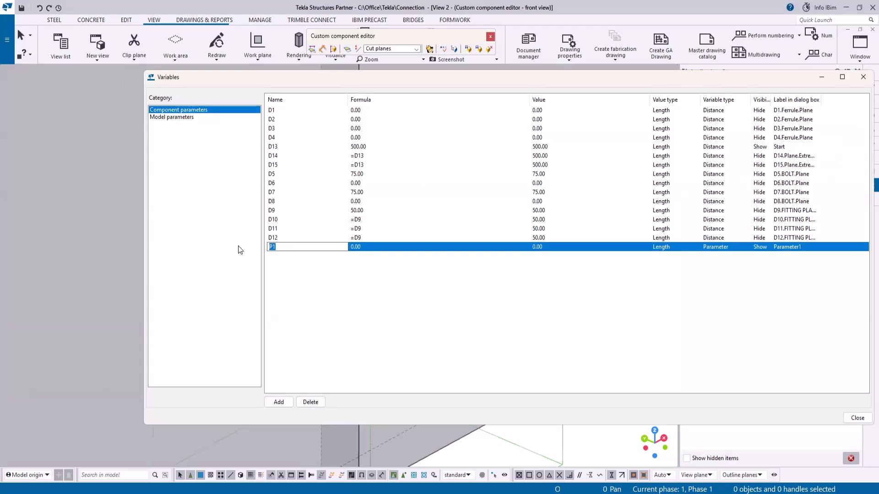
{"action": "type", "text": "Q"}
{"action": "left_click", "coordinate": [361, 248]}
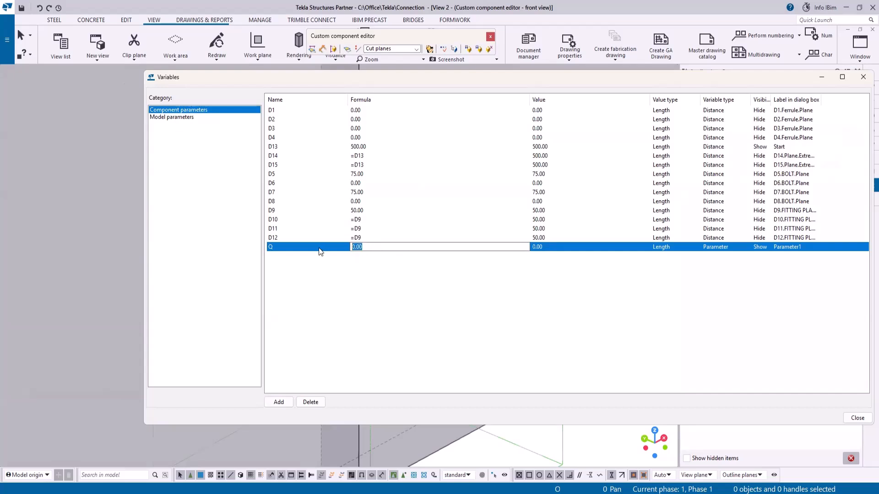
{"action": "type", "text": "5"}
- Set parameter Q's value type to Number and its dialog label to Qty
{"action": "left_click", "coordinate": [662, 246]}
{"action": "left_click", "coordinate": [662, 247]}
{"action": "left_click", "coordinate": [660, 252]}
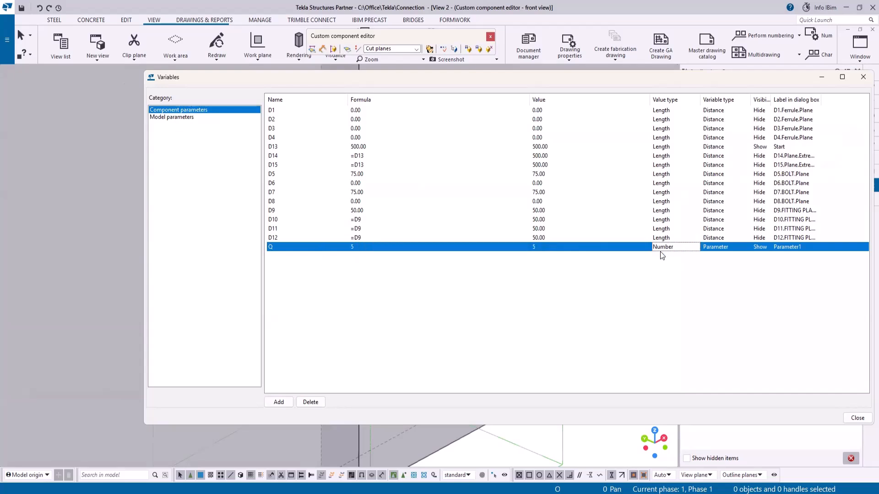
{"action": "left_click", "coordinate": [794, 246]}
{"action": "left_click_drag", "start_coordinate": [810, 249], "coordinate": [736, 246]}
{"action": "type", "text": "Qty"}
{"action": "key", "text": "Return"}
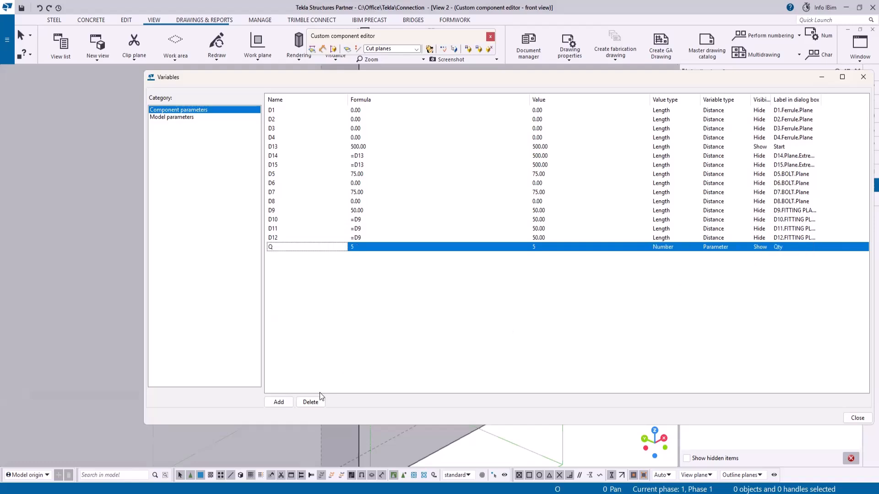
- Add another component parameter named PH
{"action": "left_click", "coordinate": [278, 402]}
{"action": "left_click", "coordinate": [278, 256]}
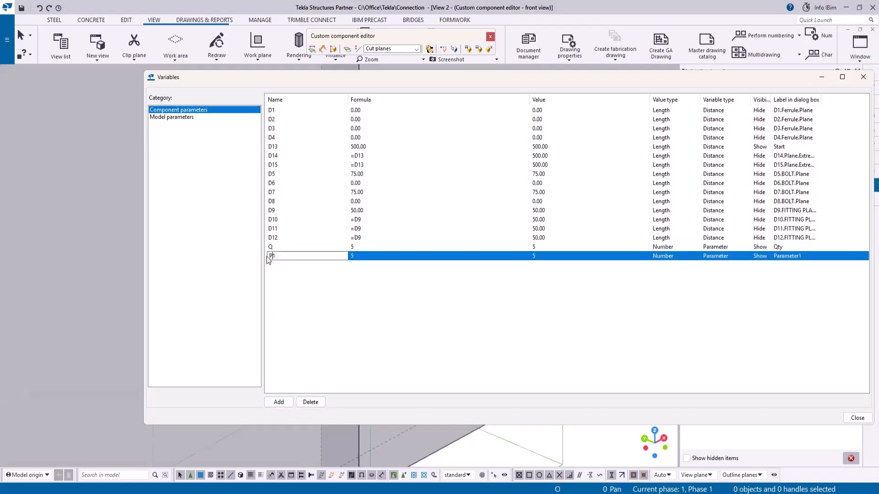
{"action": "type", "text": "PH"}
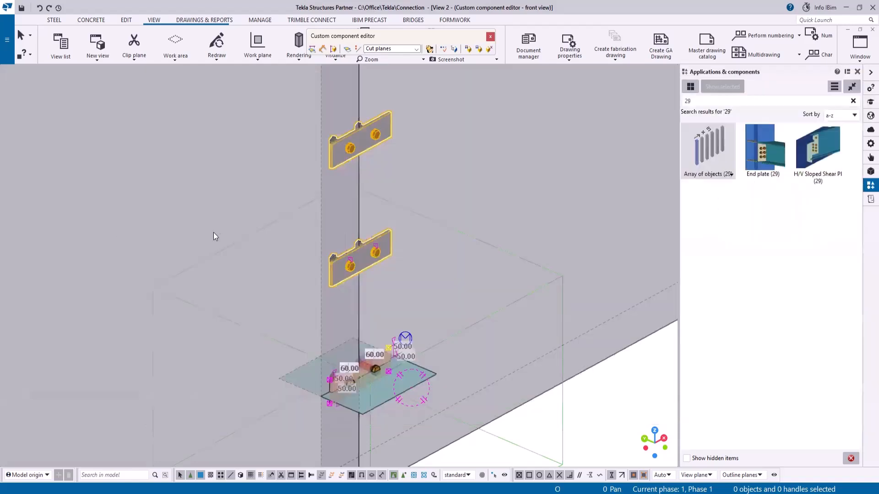
{"action": "scroll", "coordinate": [428, 263], "scroll_direction": "down", "scroll_amount": 3}
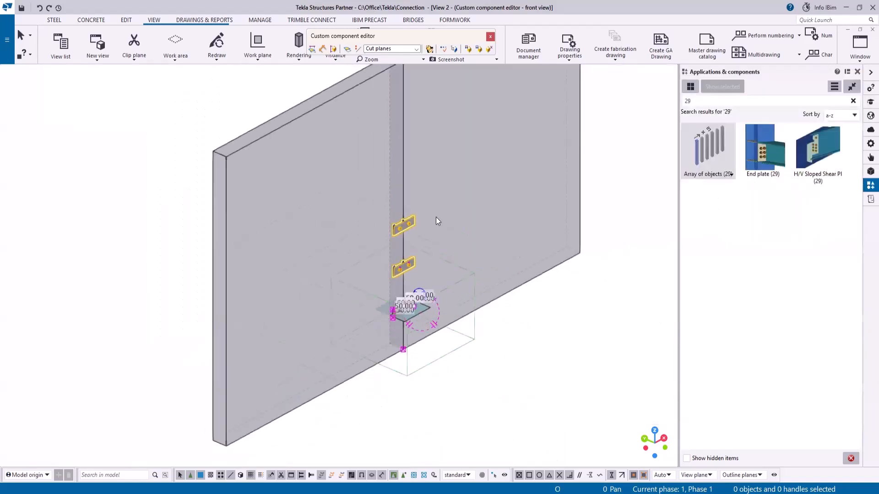
- Open the custom component browser and select the wall panel to find it in the tree
{"action": "left_click", "coordinate": [457, 49]}
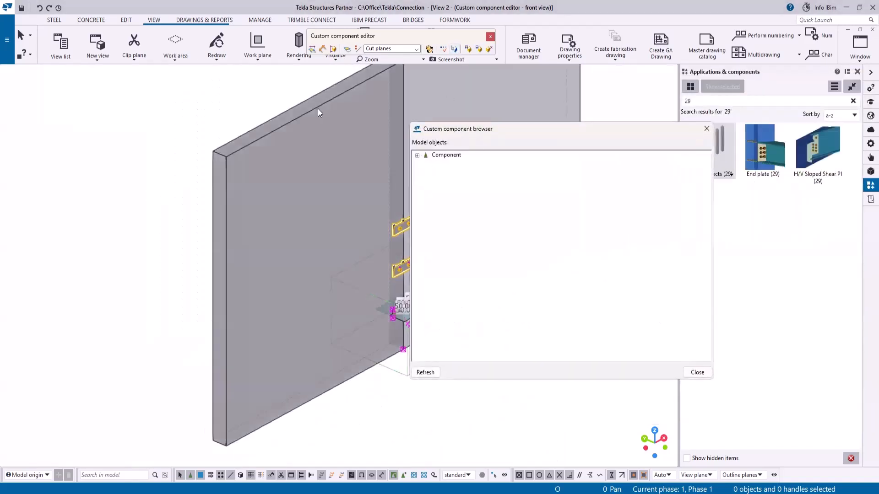
{"action": "left_click", "coordinate": [317, 104]}
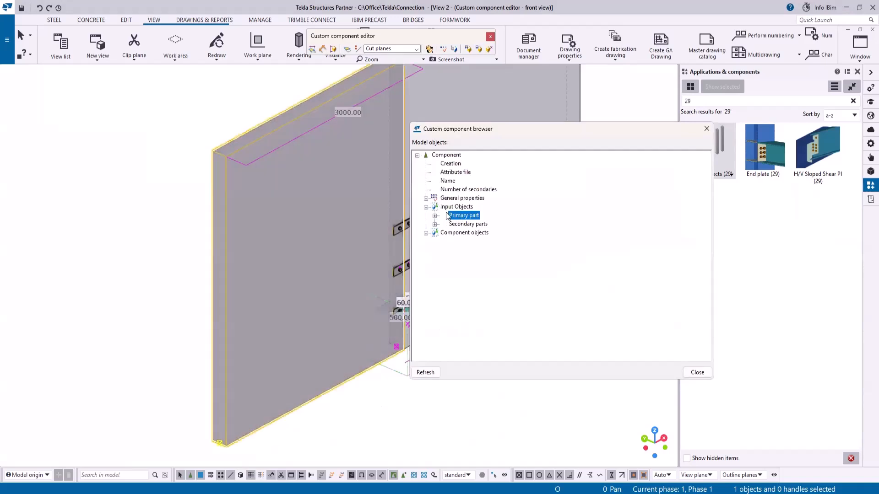
- Expand the primary part's profile properties in the component browser and copy the reference of its Height
{"action": "left_click", "coordinate": [434, 216]}
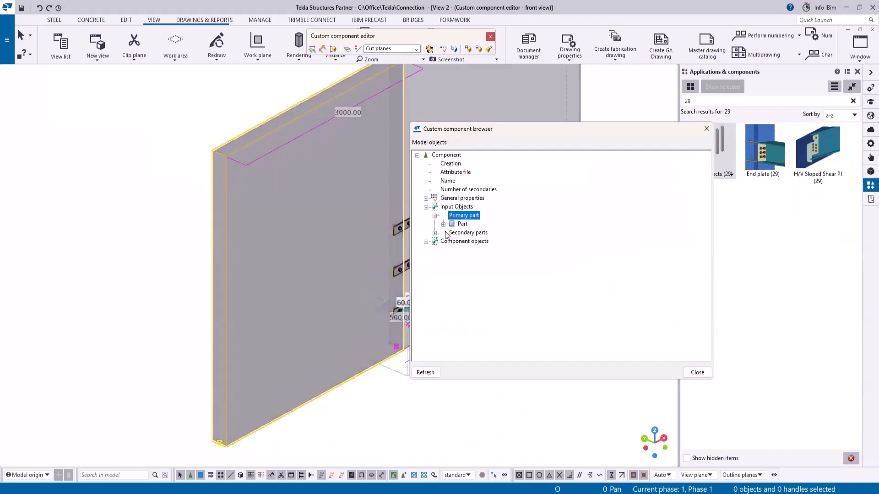
{"action": "left_click", "coordinate": [443, 224]}
{"action": "left_click", "coordinate": [452, 251]}
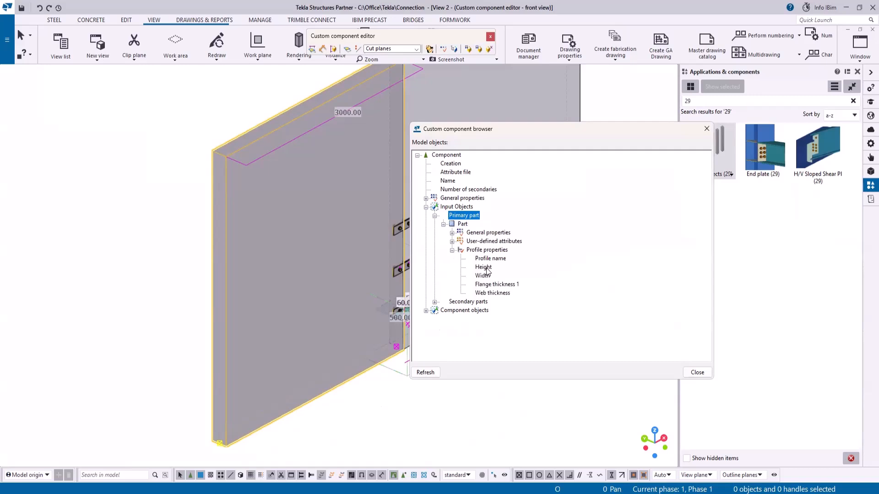
{"action": "left_click", "coordinate": [484, 268]}
{"action": "right_click", "coordinate": [485, 269]}
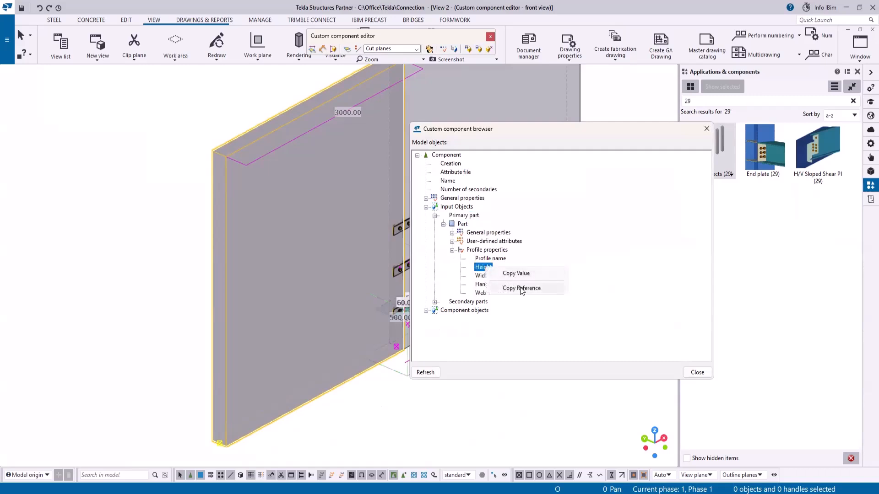
{"action": "left_click", "coordinate": [523, 288]}
- Set the PH parameter's formula to the pasted Height reference of the primary part
{"action": "key", "text": "alt+Tab"}
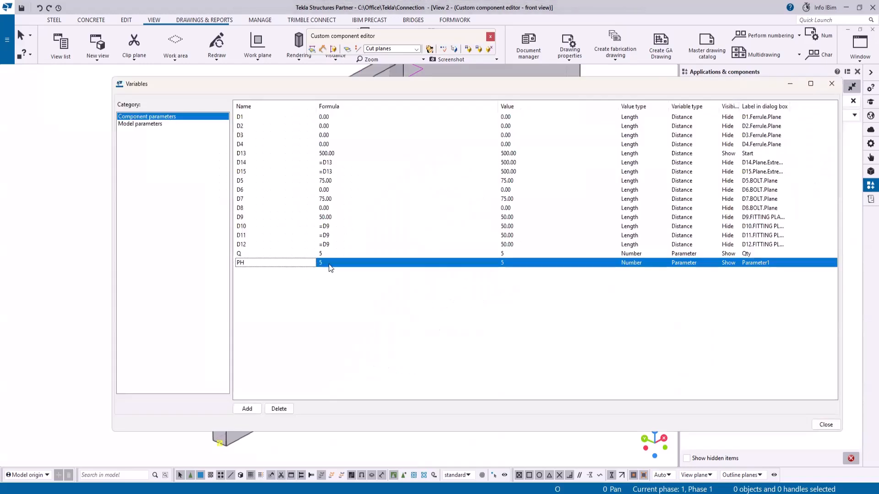
{"action": "left_click", "coordinate": [334, 263]}
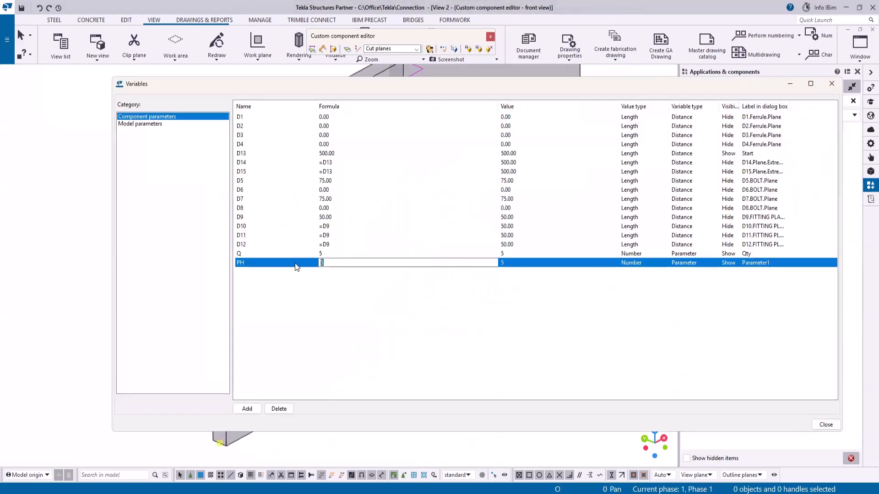
{"action": "type", "text": "="}
{"action": "key", "text": "ctrl+v"}
{"action": "left_click", "coordinate": [457, 308]}
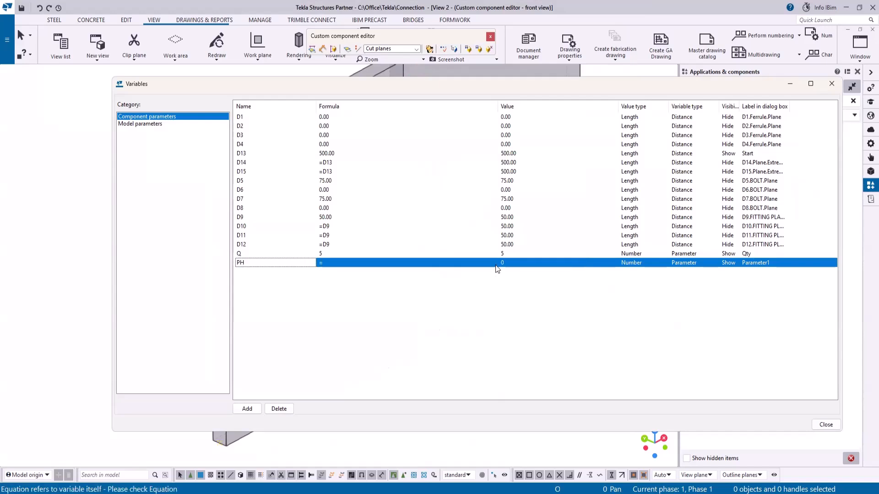
{"action": "left_click", "coordinate": [341, 263]}
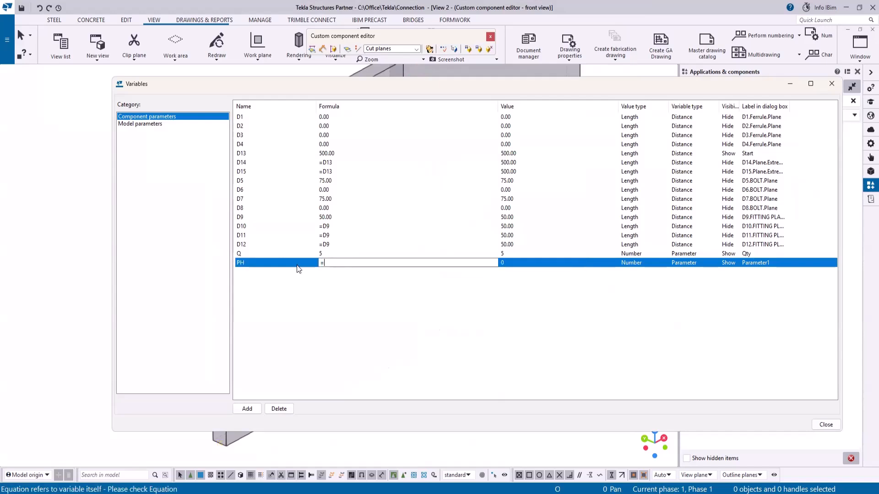
{"action": "key", "text": "ctrl+v"}
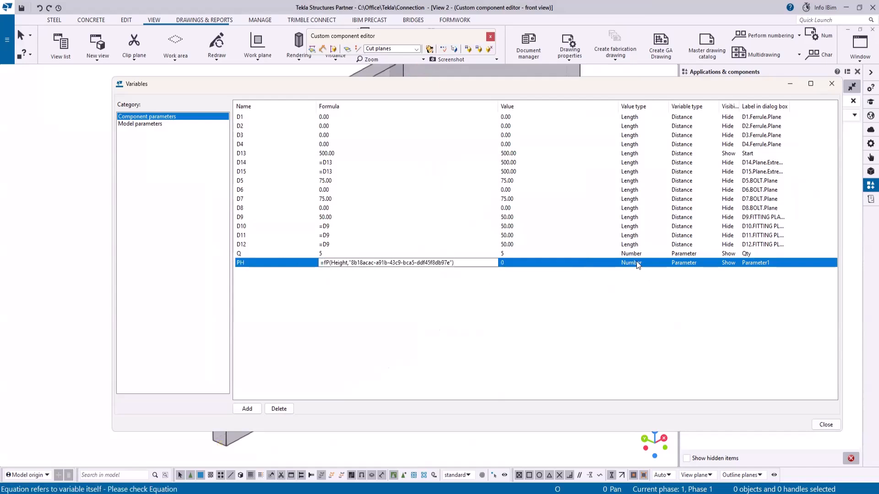
- Set the PH parameter's value type to Length
{"action": "left_click", "coordinate": [648, 264]}
{"action": "left_click", "coordinate": [665, 263]}
{"action": "left_click", "coordinate": [668, 281]}
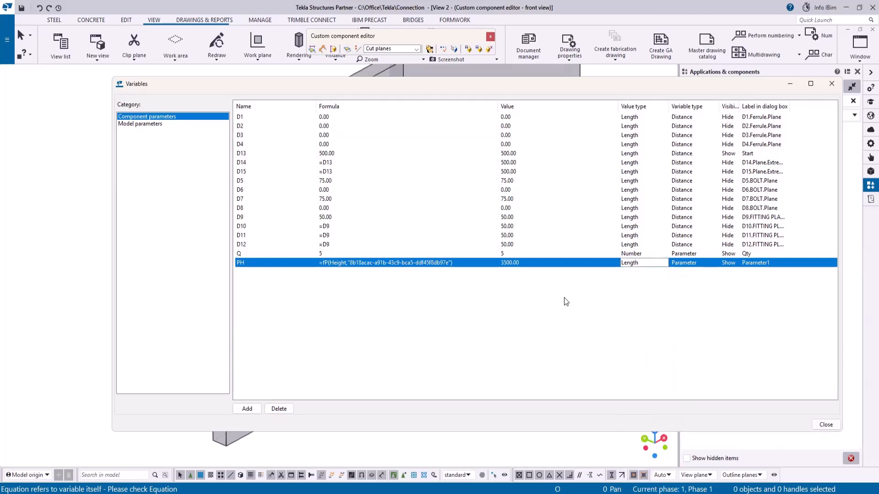
{"action": "left_click", "coordinate": [435, 281]}
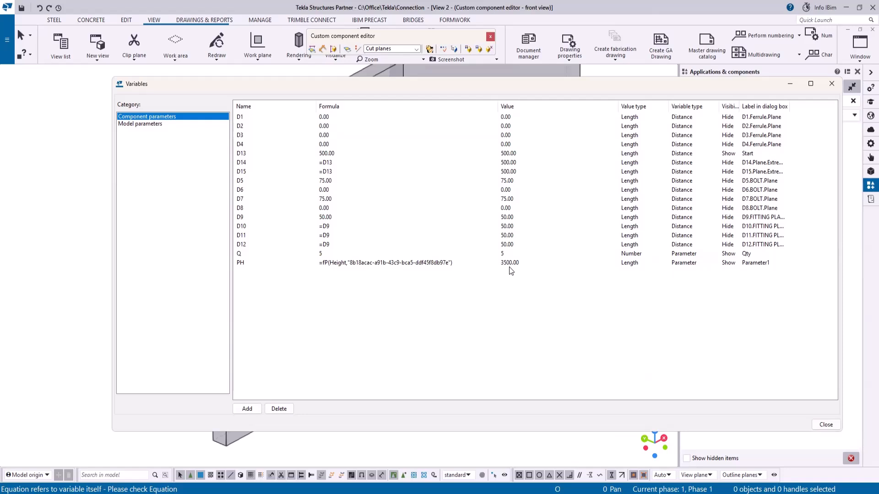
{"action": "left_click", "coordinate": [726, 263]}
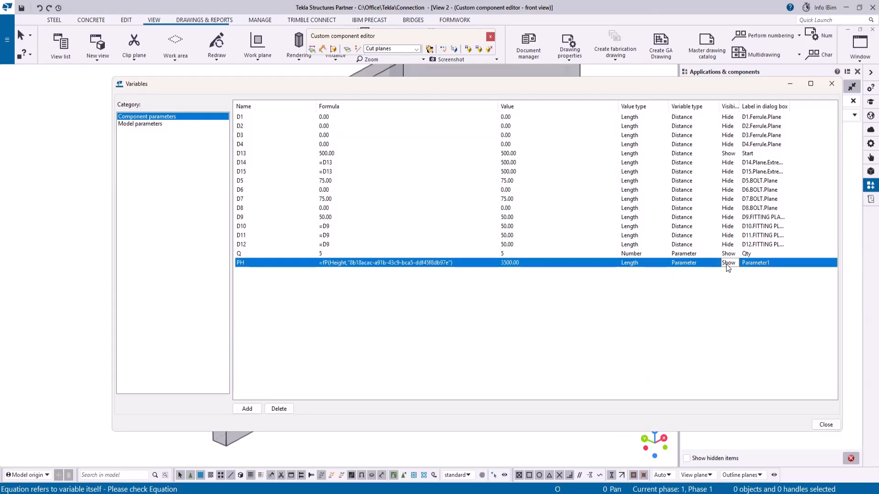
{"action": "scroll", "coordinate": [725, 265], "scroll_direction": "down", "scroll_amount": 1}
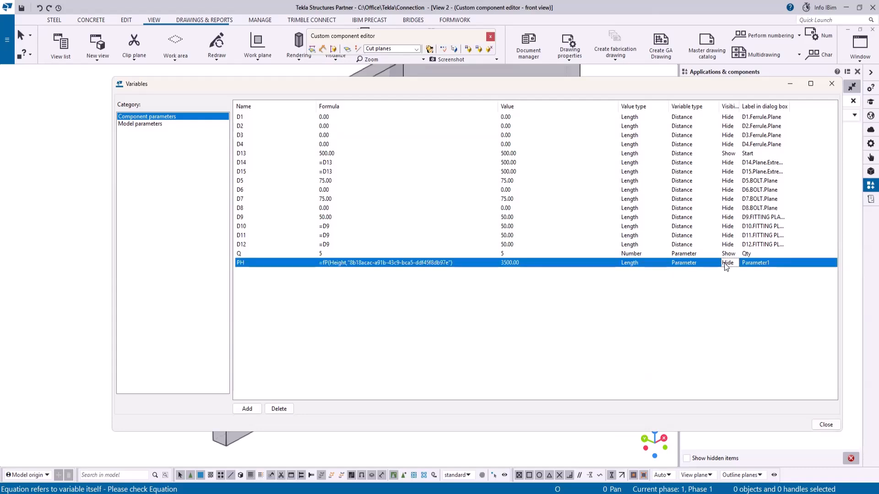
- Add a new parameter RD with the formula =PH-(2*D13)
{"action": "left_click", "coordinate": [247, 408]}
{"action": "left_click", "coordinate": [239, 273]}
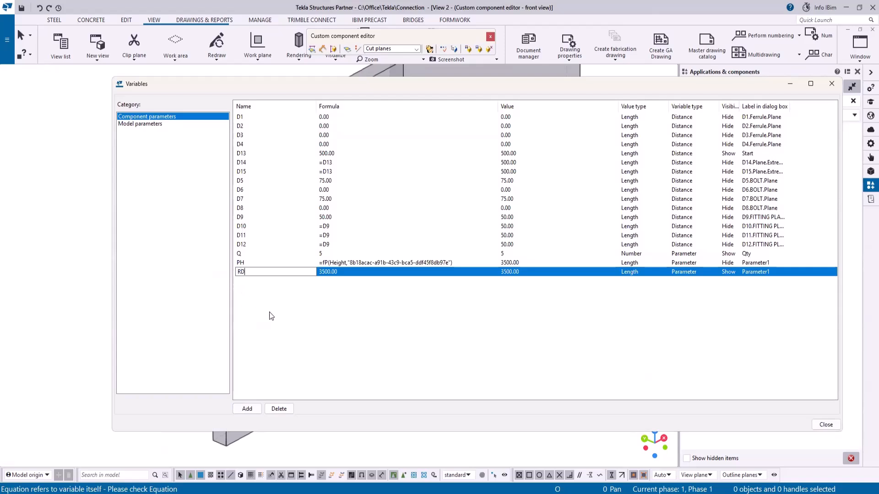
{"action": "left_click", "coordinate": [324, 274]}
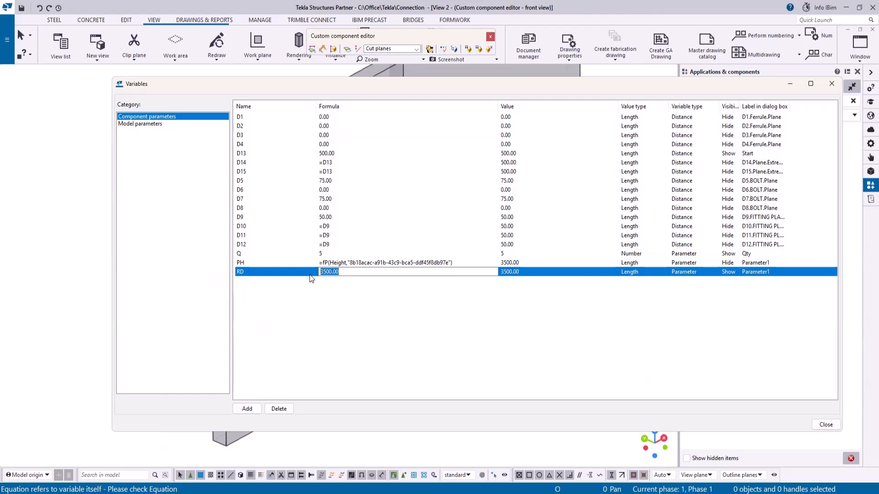
{"action": "type", "text": "=PH-(2*D13)"}
{"action": "key", "text": "Return"}
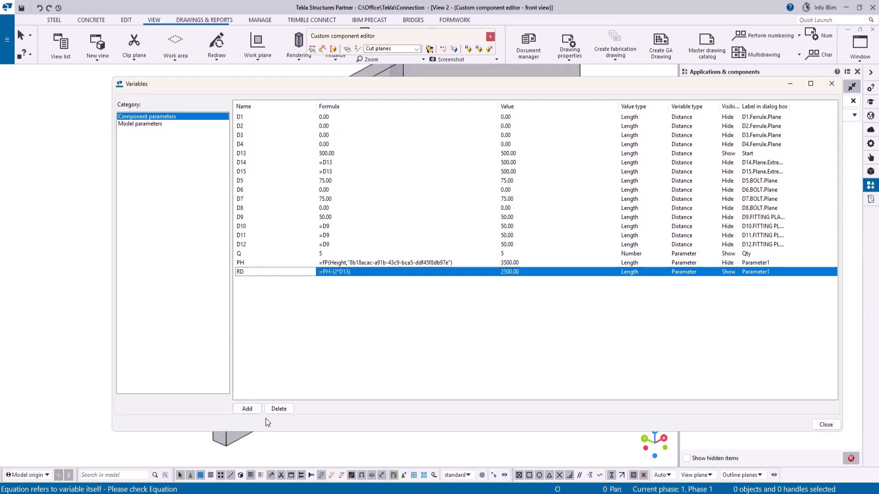
- Add a parameter D with the formula =RD/Q and set RD's dialog visibility to Hide
{"action": "left_click", "coordinate": [248, 409]}
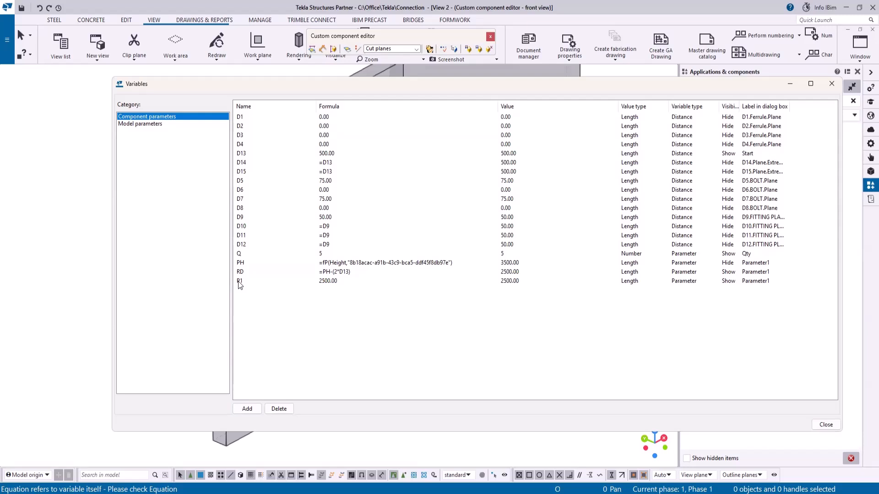
{"action": "left_click", "coordinate": [238, 281]}
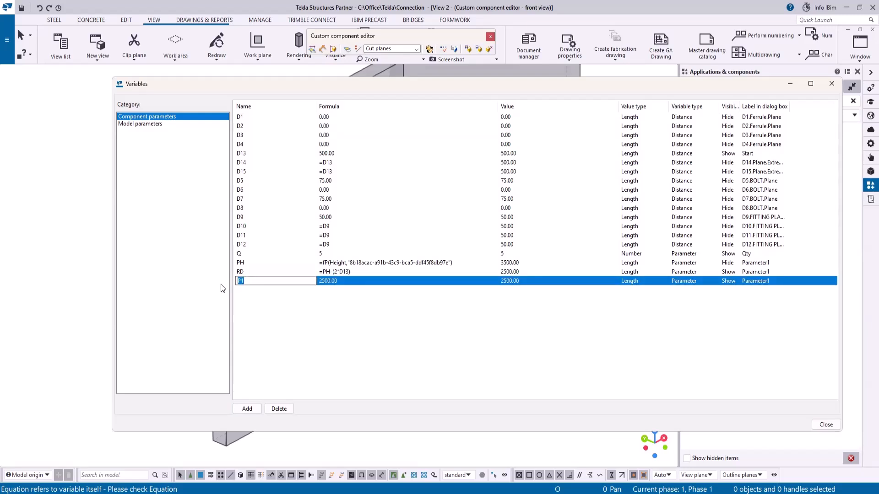
{"action": "type", "text": "D"}
{"action": "left_click", "coordinate": [336, 281]}
{"action": "type", "text": "=RD/Q"}
{"action": "left_click", "coordinate": [507, 280]}
{"action": "left_click", "coordinate": [732, 281]}
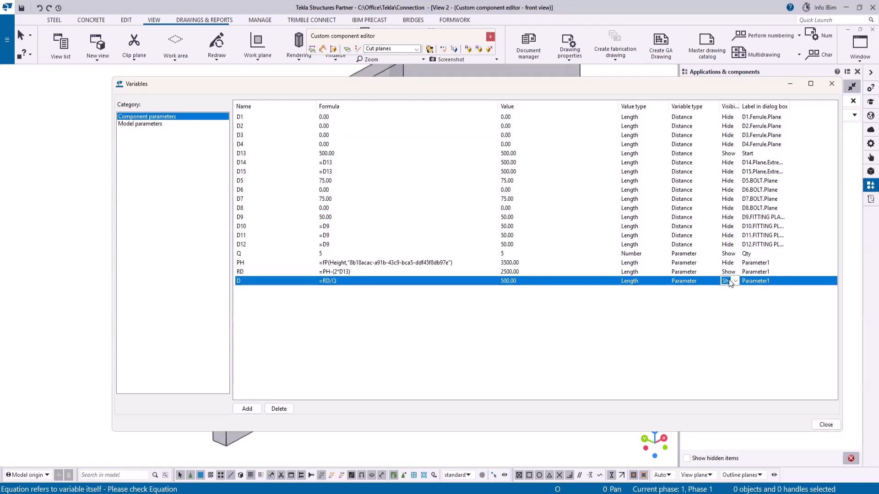
{"action": "left_click", "coordinate": [732, 273]}
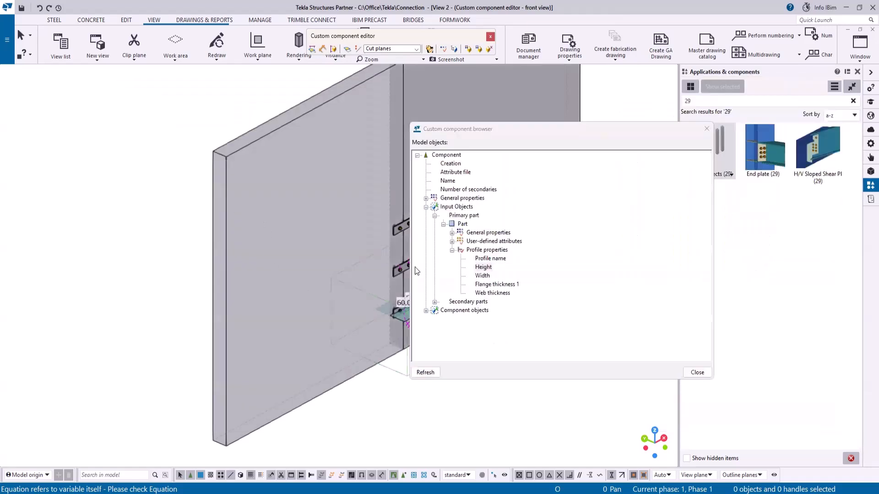
- In the browser, give the array component's number_of_arrays property the equation Q
{"action": "scroll", "coordinate": [122, 179], "scroll_direction": "down", "scroll_amount": 3}
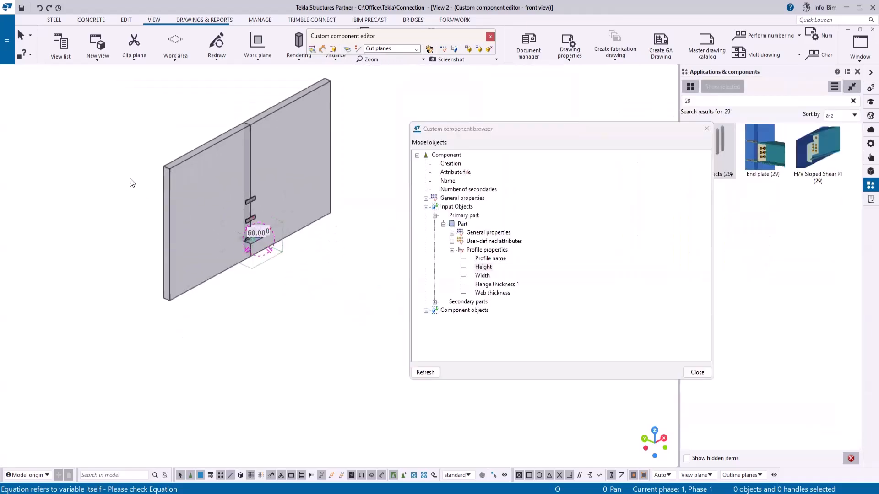
{"action": "scroll", "coordinate": [236, 222], "scroll_direction": "up", "scroll_amount": 5}
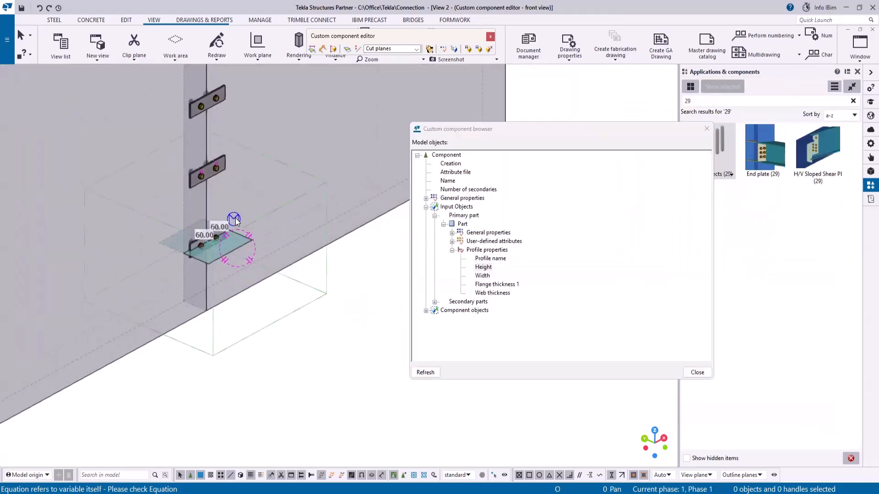
{"action": "left_click", "coordinate": [425, 311]}
{"action": "double_click", "coordinate": [444, 357]}
{"action": "left_click", "coordinate": [443, 355]}
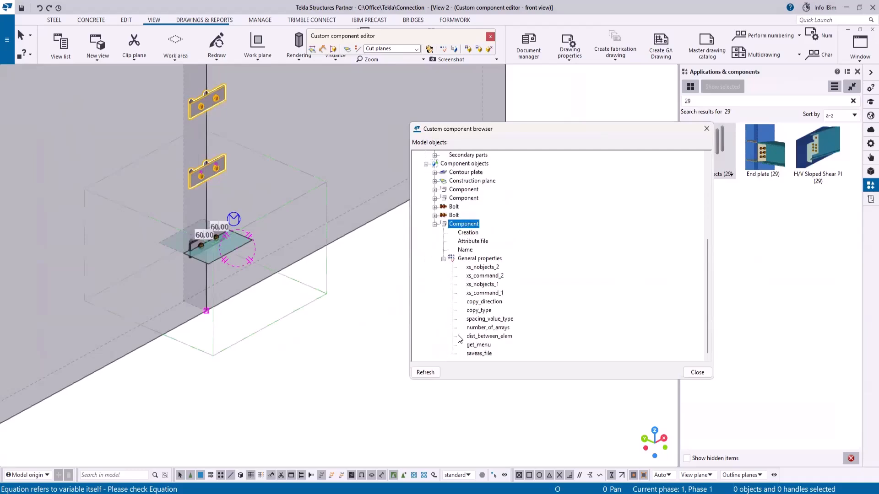
{"action": "left_click", "coordinate": [503, 327]}
{"action": "right_click", "coordinate": [504, 328]}
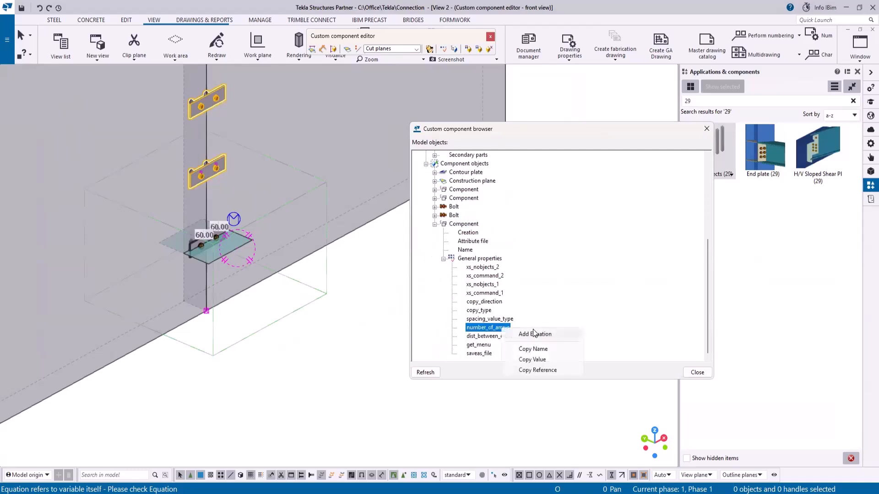
{"action": "left_click", "coordinate": [534, 335]}
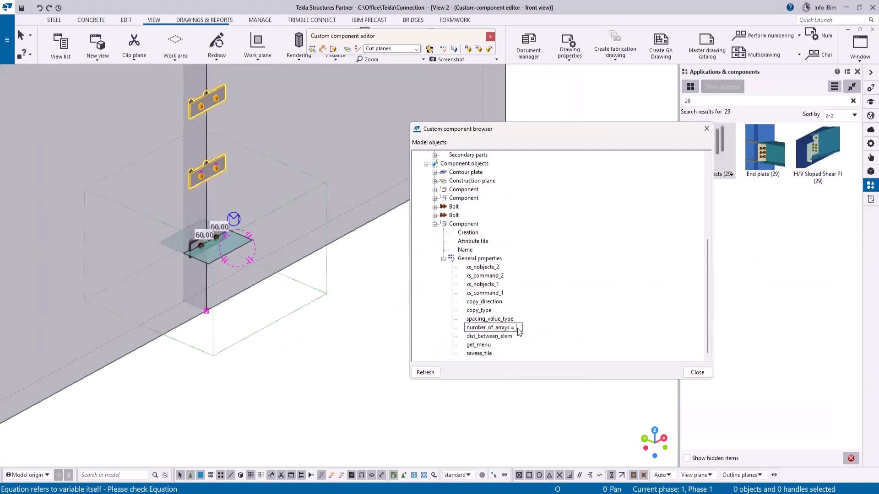
{"action": "type", "text": "Q"}
- Give the array component's dist_between_elem property the equation D
{"action": "left_click", "coordinate": [502, 339]}
{"action": "right_click", "coordinate": [503, 341]}
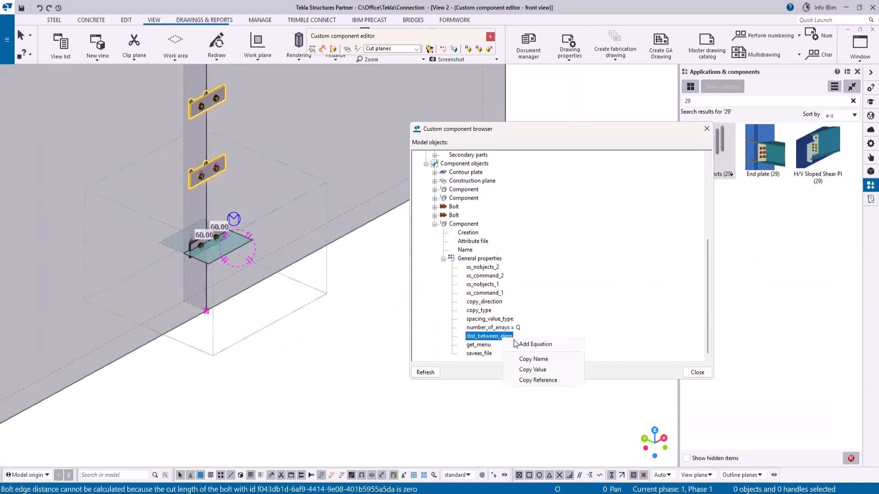
{"action": "left_click", "coordinate": [522, 342]}
{"action": "type", "text": "D"}
{"action": "key", "text": "Return"}
{"action": "scroll", "coordinate": [327, 342], "scroll_direction": "down", "scroll_amount": 3}
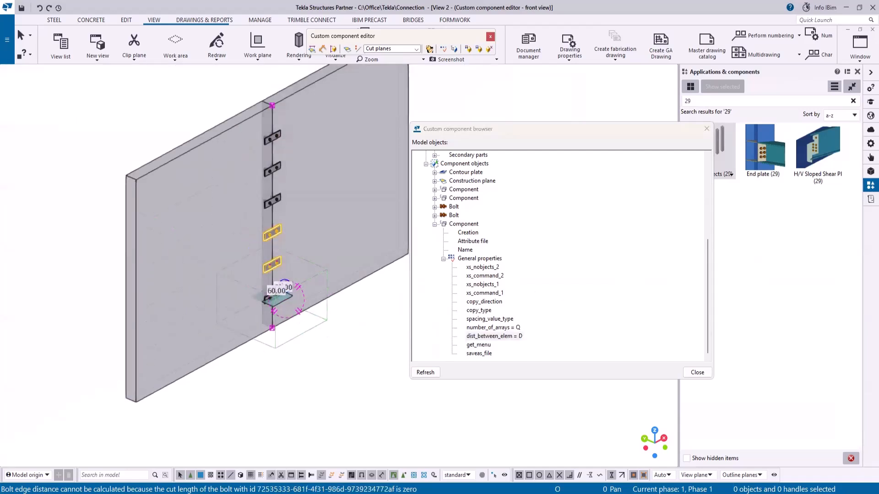
- Change the Q parameter's formula to 7 in the variables dialog
{"action": "key", "text": "alt+Tab"}
{"action": "scroll", "coordinate": [119, 159], "scroll_direction": "down", "scroll_amount": 2}
{"action": "scroll", "coordinate": [341, 155], "scroll_direction": "up", "scroll_amount": 2}
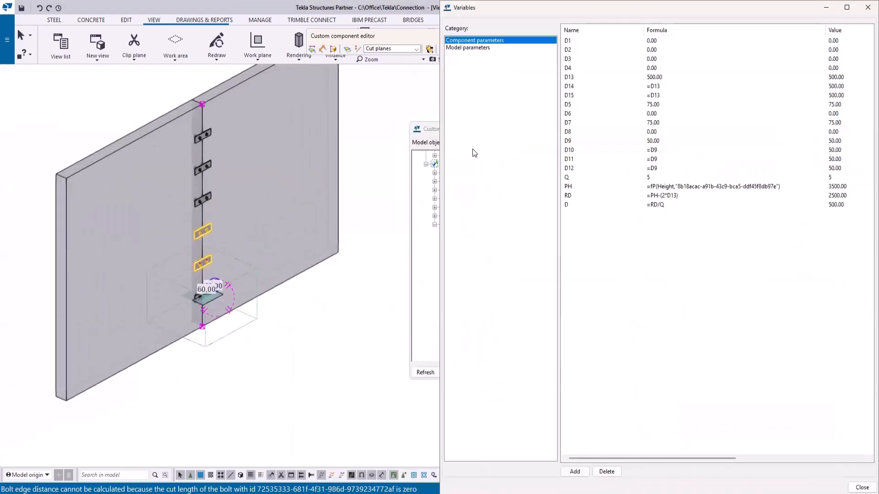
{"action": "left_click", "coordinate": [663, 178]}
{"action": "type", "text": "7"}
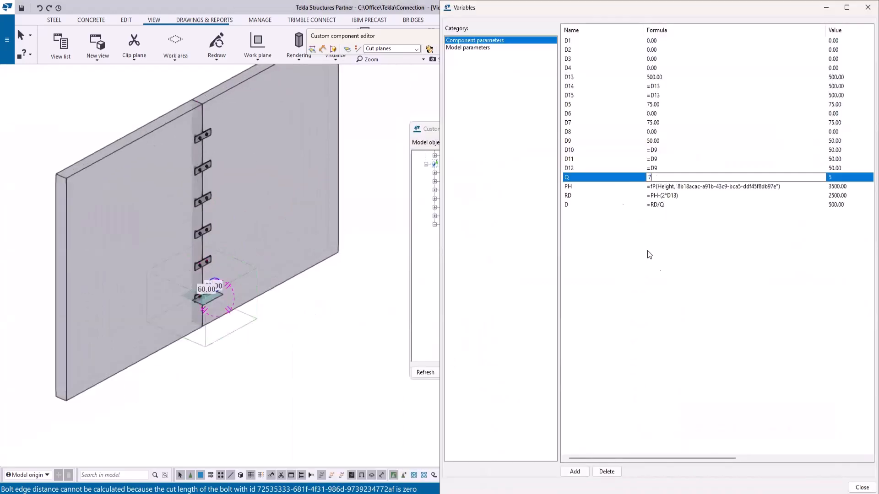
{"action": "left_click", "coordinate": [669, 301]}
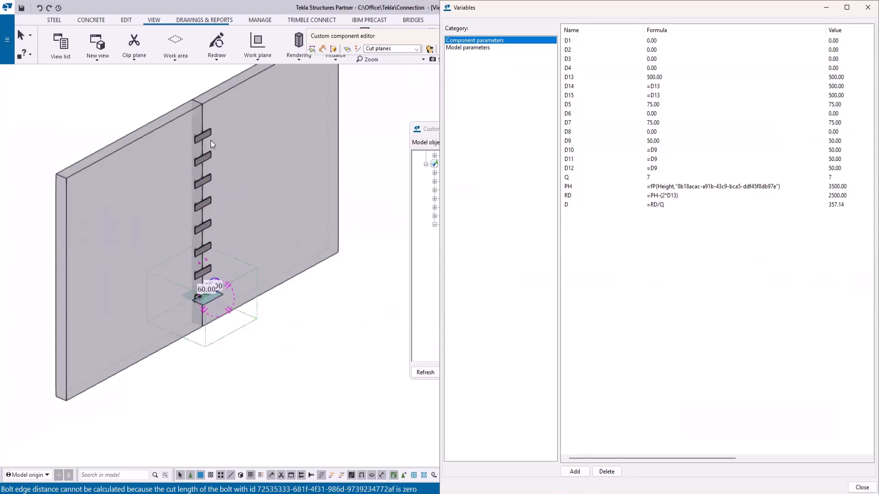
- Change the D parameter's formula to =RD/(Q-1)
{"action": "middle_click_drag", "start_coordinate": [207, 277], "coordinate": [234, 321]}
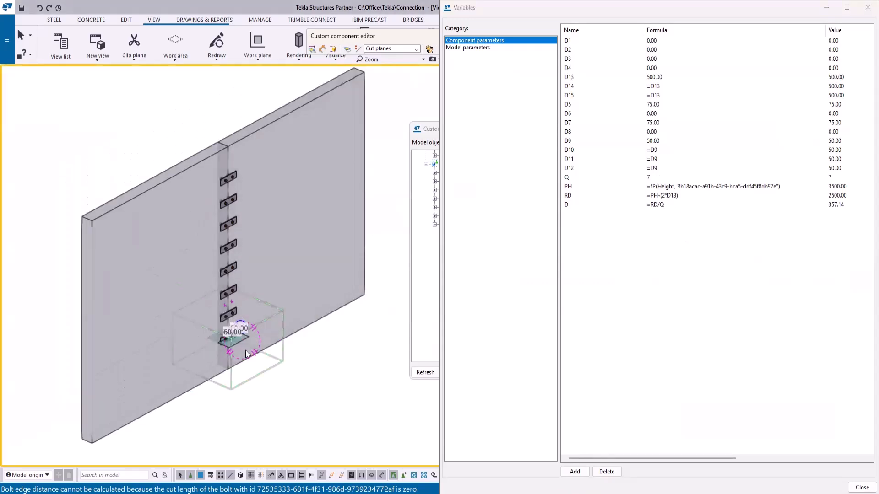
{"action": "scroll", "coordinate": [236, 322], "scroll_direction": "up", "scroll_amount": 5}
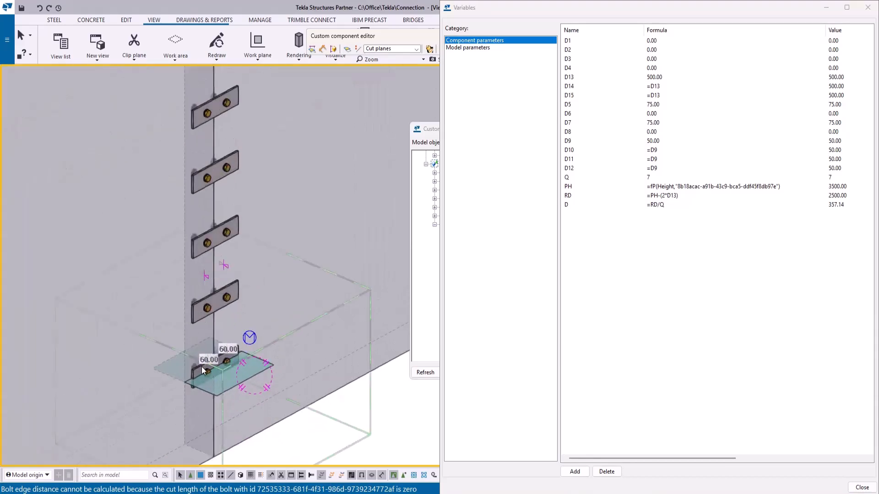
{"action": "scroll", "coordinate": [252, 393], "scroll_direction": "down", "scroll_amount": 4}
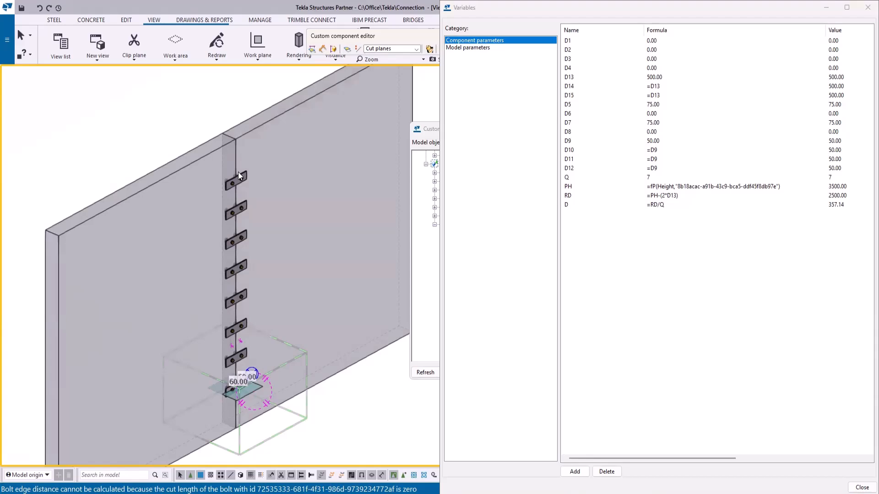
{"action": "left_click", "coordinate": [661, 205]}
{"action": "type", "text": "("}
{"action": "left_click", "coordinate": [676, 204]}
{"action": "type", "text": "-1"}
{"action": "left_click", "coordinate": [694, 251]}
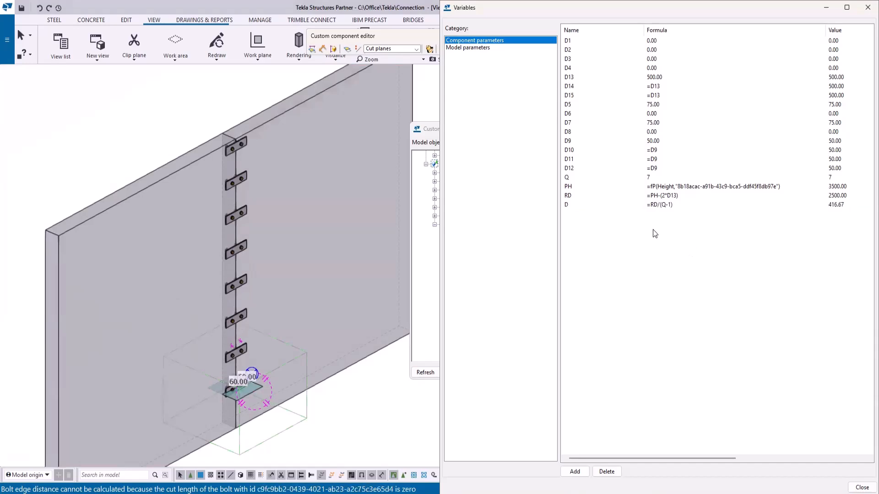
- Change the array component's number_of_arrays equation to Q-1
{"action": "left_click", "coordinate": [429, 280]}
{"action": "left_click", "coordinate": [522, 328]}
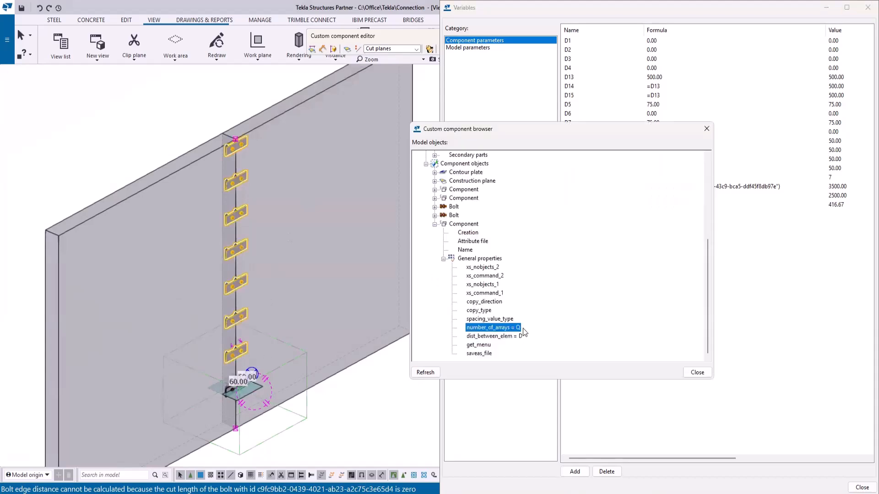
{"action": "left_click", "coordinate": [521, 329]}
{"action": "left_click", "coordinate": [523, 329]}
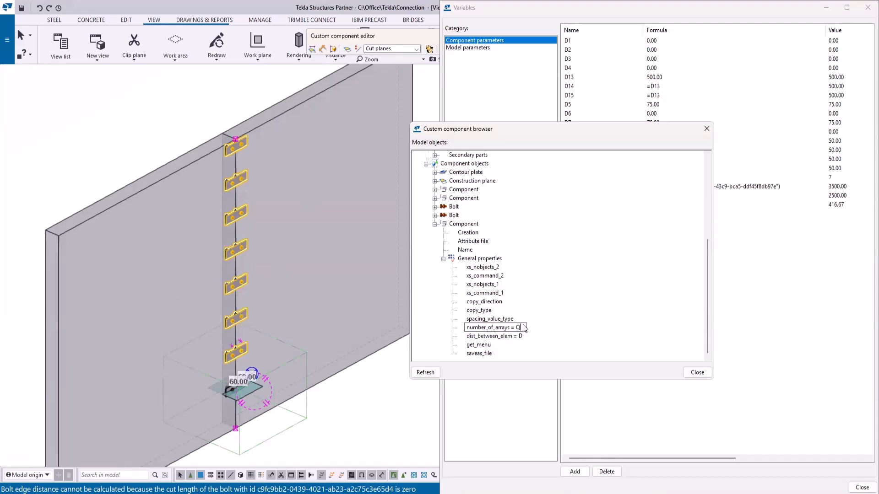
{"action": "type", "text": "-1"}
{"action": "key", "text": "Return"}
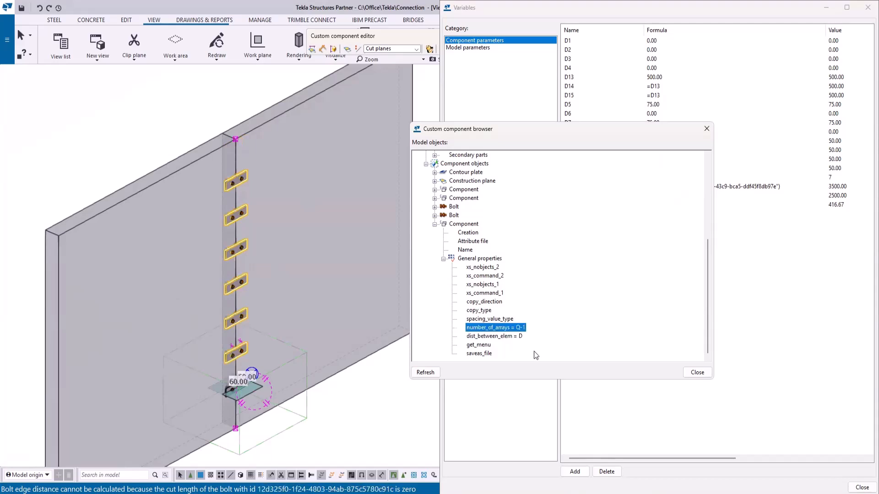
- Close the custom component browser and change the Q parameter's formula to 6
{"action": "left_click", "coordinate": [703, 130]}
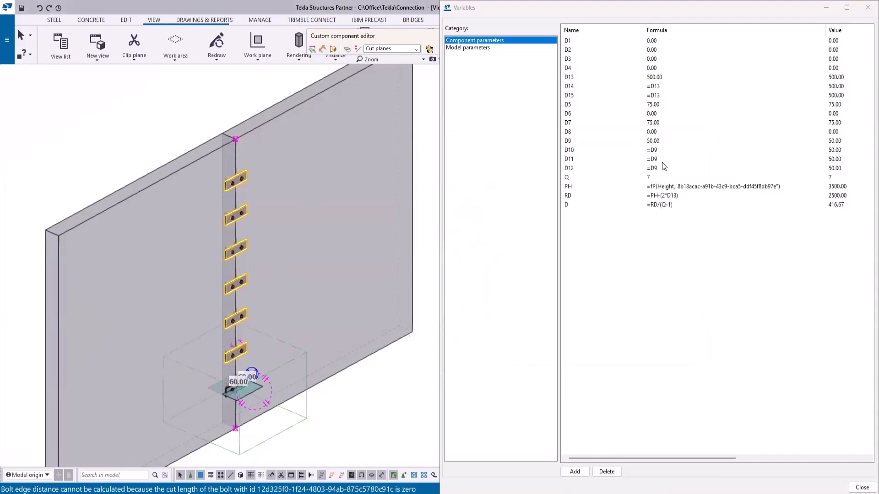
{"action": "double_click", "coordinate": [657, 178]}
{"action": "type", "text": "4"}
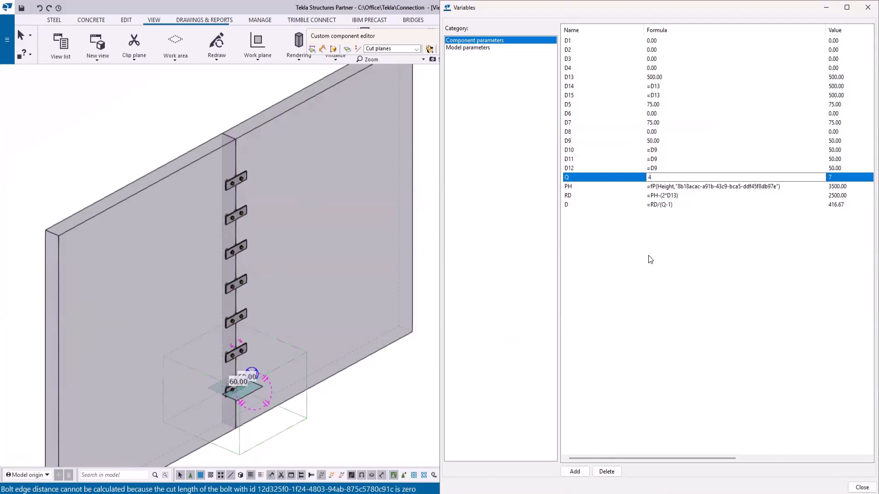
{"action": "left_click", "coordinate": [647, 254]}
{"action": "double_click", "coordinate": [660, 179]}
{"action": "type", "text": "6"}
{"action": "left_click", "coordinate": [660, 277]}
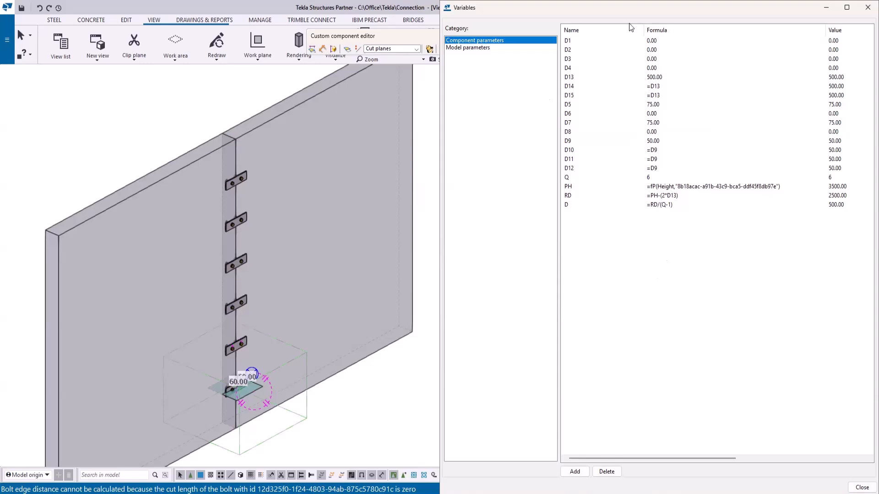
- Add a new parameter named max with formula 600 and dialog label max
{"action": "left_click_drag", "start_coordinate": [635, 11], "coordinate": [370, 11]}
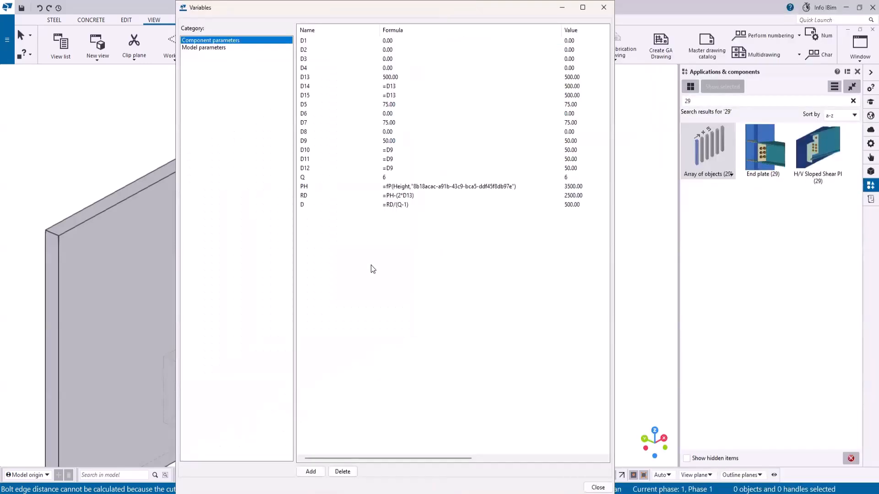
{"action": "left_click", "coordinate": [312, 471]}
{"action": "double_click", "coordinate": [308, 213]}
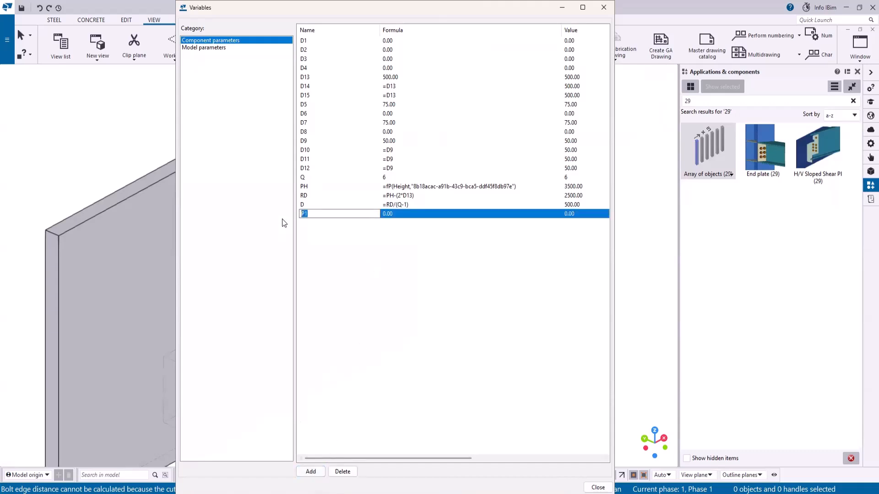
{"action": "type", "text": "max"}
{"action": "left_click", "coordinate": [389, 214]}
{"action": "type", "text": "600"}
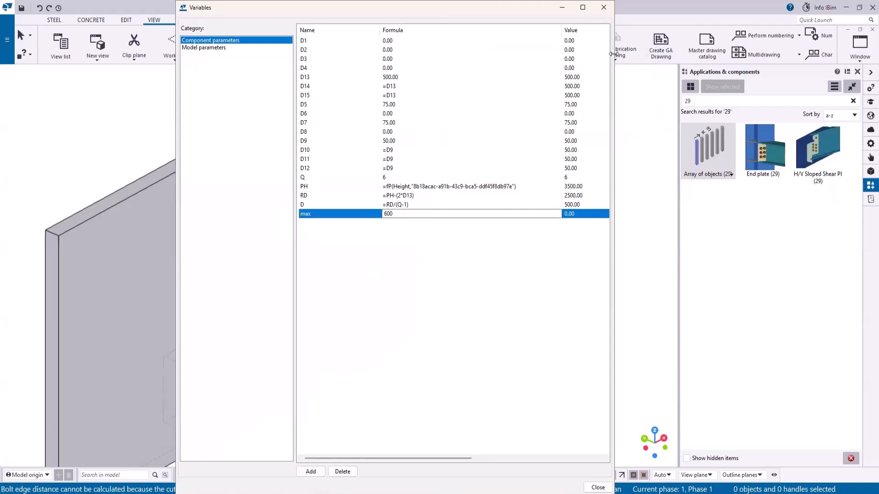
{"action": "left_click_drag", "start_coordinate": [612, 54], "coordinate": [816, 54]}
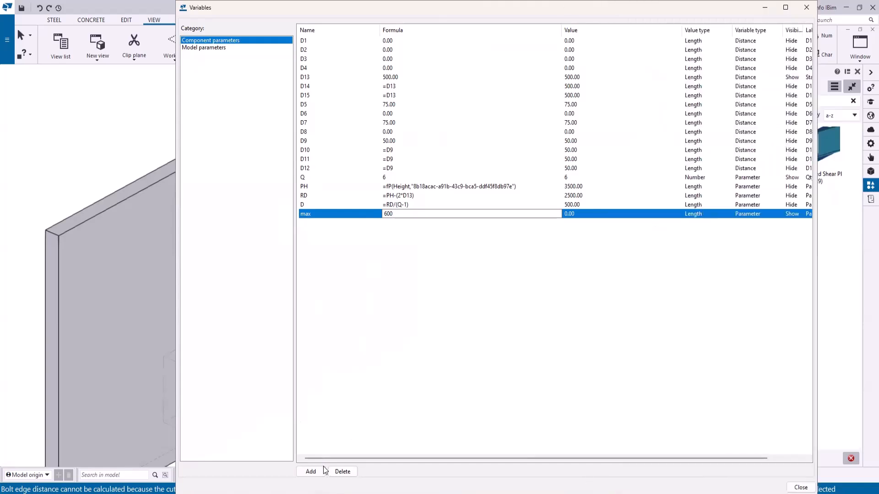
{"action": "left_click_drag", "start_coordinate": [612, 459], "coordinate": [648, 459]}
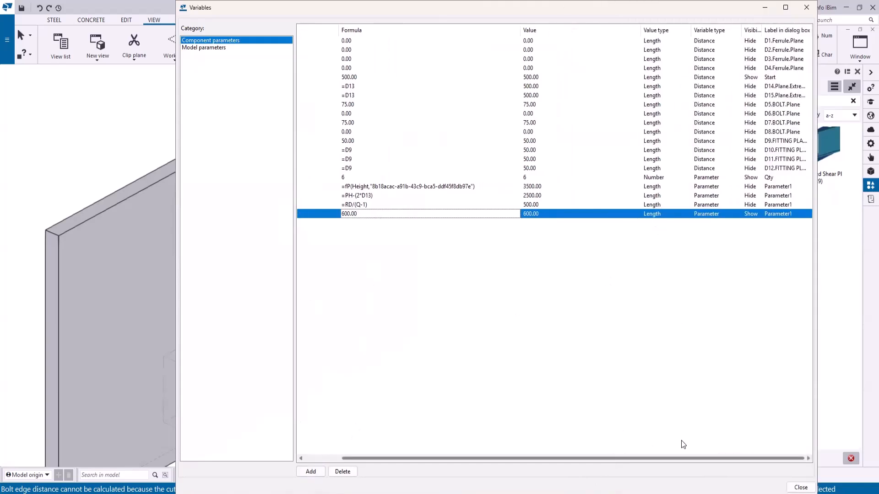
{"action": "left_click", "coordinate": [780, 214]}
{"action": "type", "text": "max"}
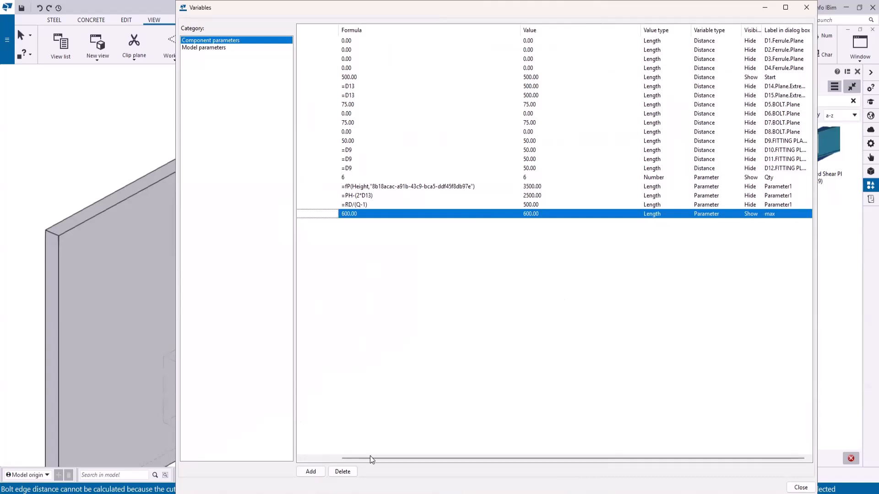
{"action": "left_click_drag", "start_coordinate": [369, 457], "coordinate": [333, 456]}
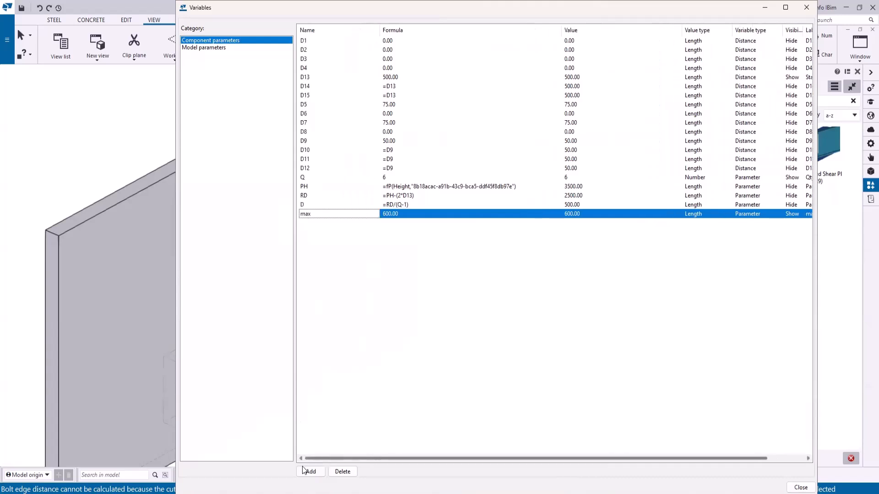
- Add a parameter named Q1 with the formula =ceil(RD/max)
{"action": "left_click", "coordinate": [311, 471]}
{"action": "double_click", "coordinate": [304, 224]}
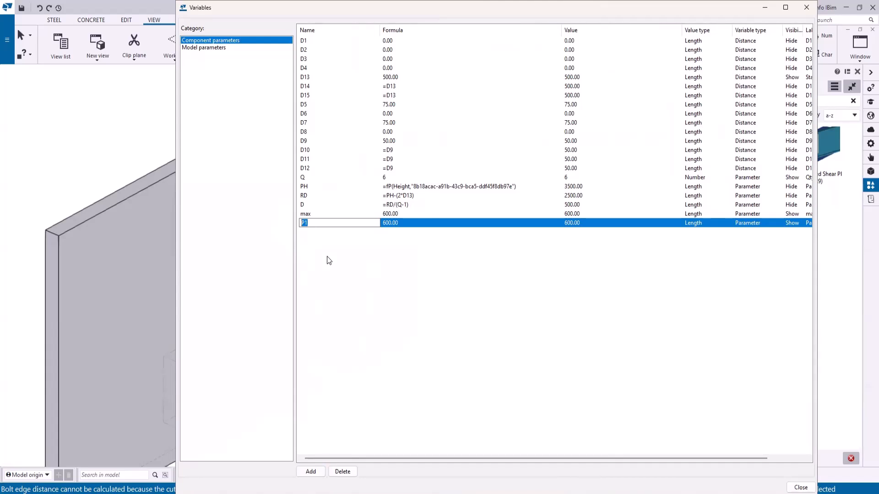
{"action": "type", "text": "Q1"}
{"action": "left_click", "coordinate": [400, 224]}
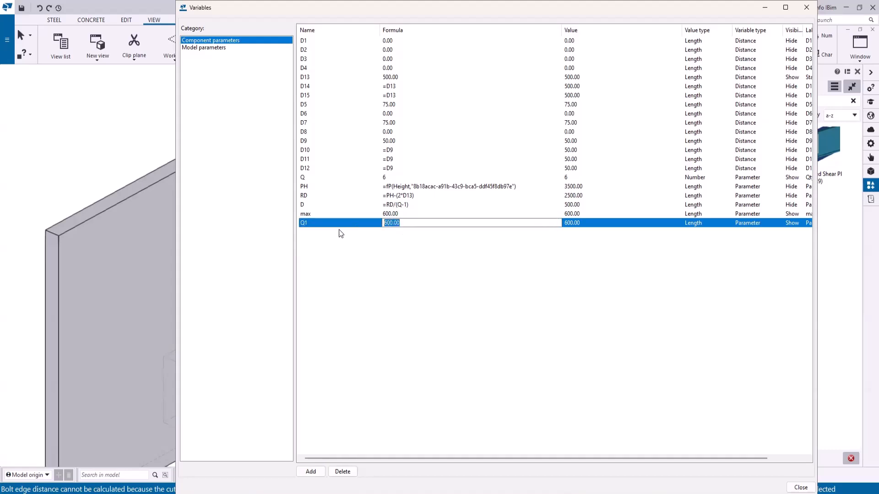
{"action": "type", "text": "=RD/max"}
{"action": "left_click", "coordinate": [468, 288]}
{"action": "left_click", "coordinate": [698, 225]}
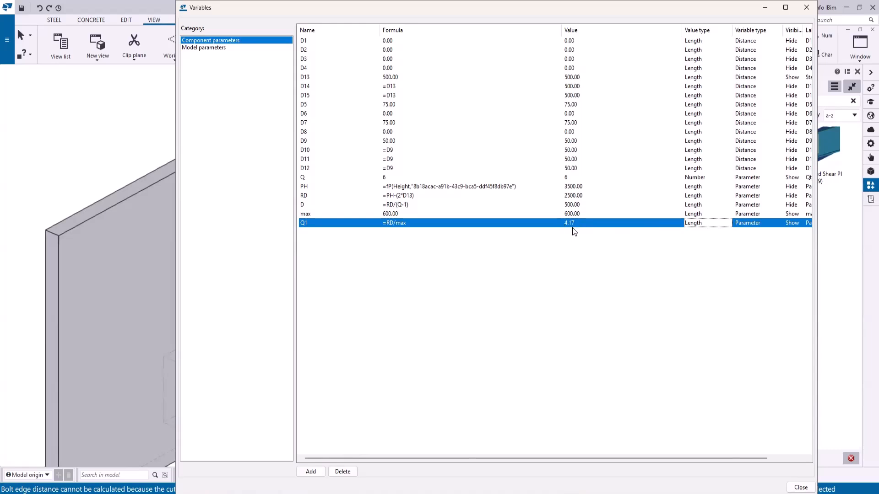
{"action": "left_click", "coordinate": [385, 225]}
{"action": "type", "text": "ceil("}
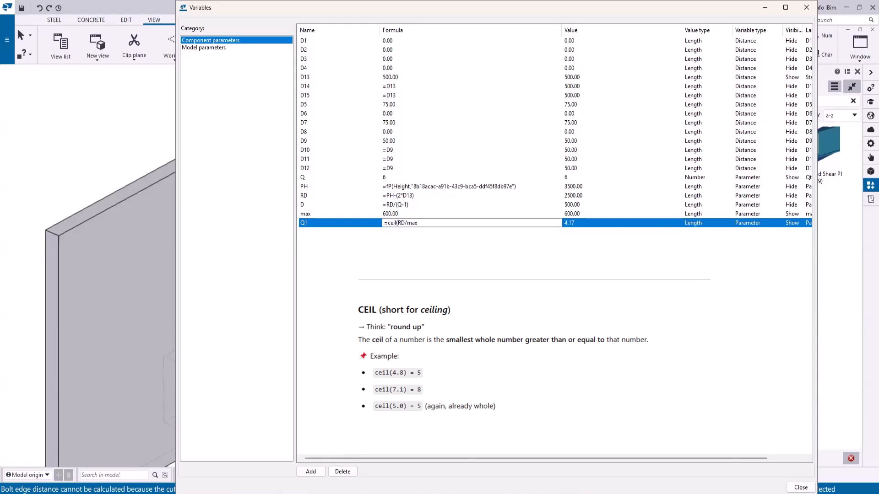
{"action": "left_click", "coordinate": [420, 224]}
{"action": "type", "text": ")"}
{"action": "key", "text": "Return"}
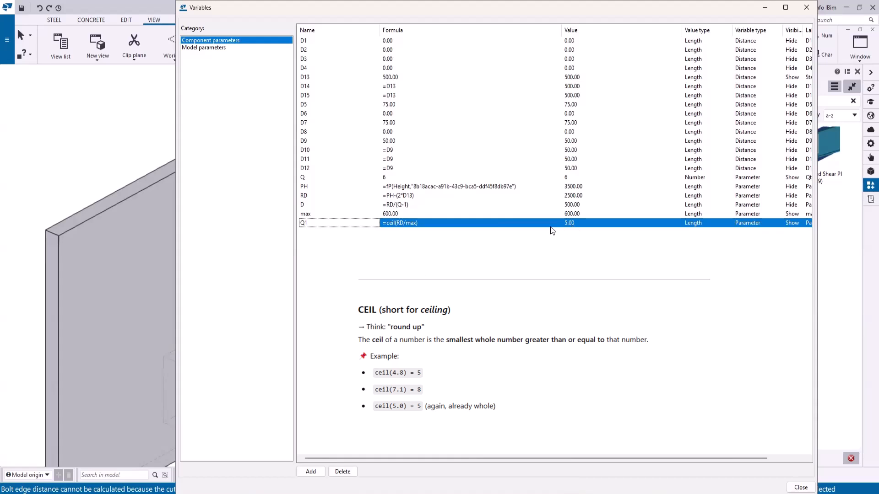
- Add a parameter named Dt with the formula =RD/Q1
{"action": "left_click", "coordinate": [314, 471]}
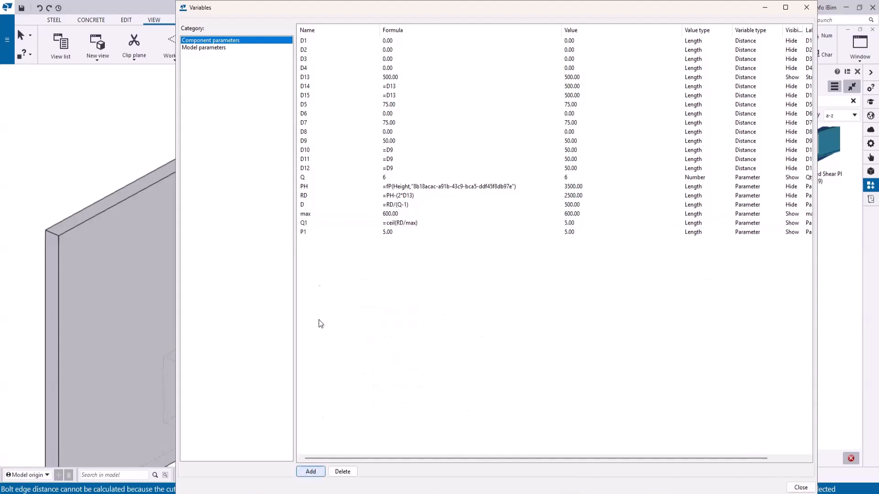
{"action": "left_click", "coordinate": [305, 232]}
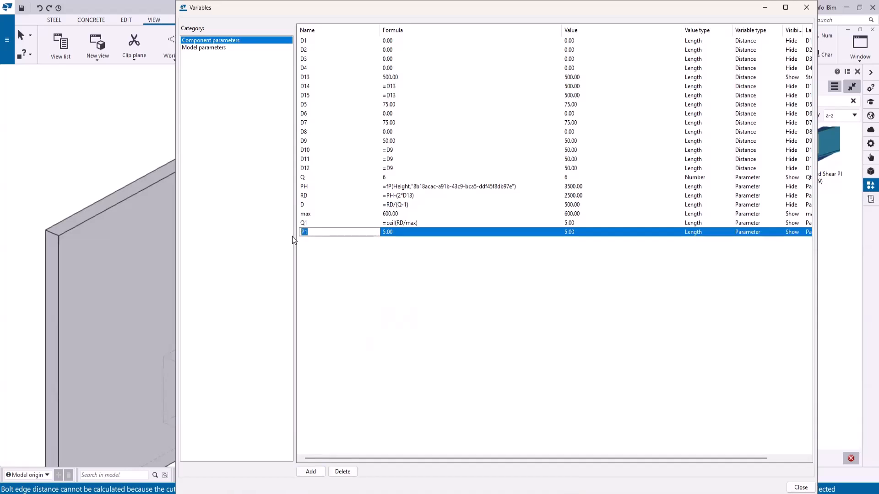
{"action": "type", "text": "D1"}
{"action": "left_click", "coordinate": [389, 232]}
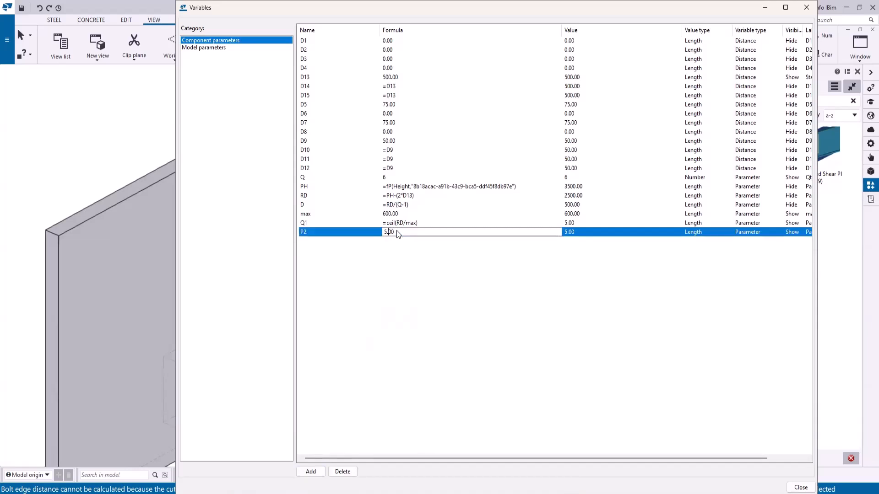
{"action": "type", "text": "=T"}
{"action": "key", "text": "BackSpace"}
{"action": "type", "text": "RD/Q1"}
{"action": "key", "text": "Return"}
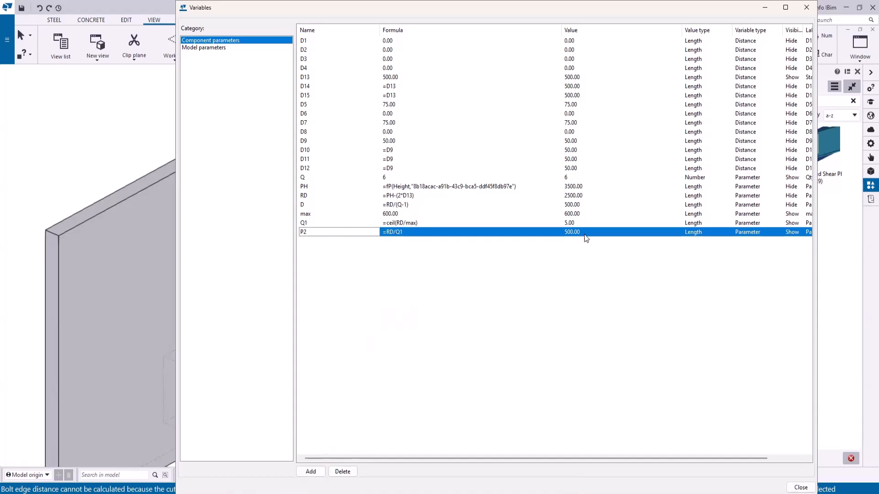
{"action": "left_click", "coordinate": [303, 231]}
{"action": "type", "text": "D"}
{"action": "key", "text": "BackSpace"}
{"action": "type", "text": "P1"}
{"action": "left_click_drag", "start_coordinate": [306, 234], "coordinate": [285, 233]}
{"action": "type", "text": "Dt"}
{"action": "key", "text": "Return"}
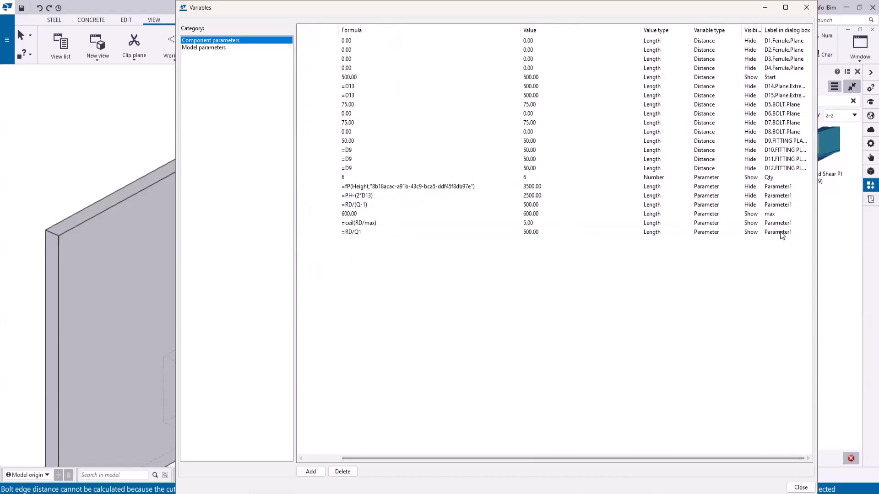
- Set the visibility of the Dt and Q1 parameters to Hide
{"action": "left_click", "coordinate": [747, 232]}
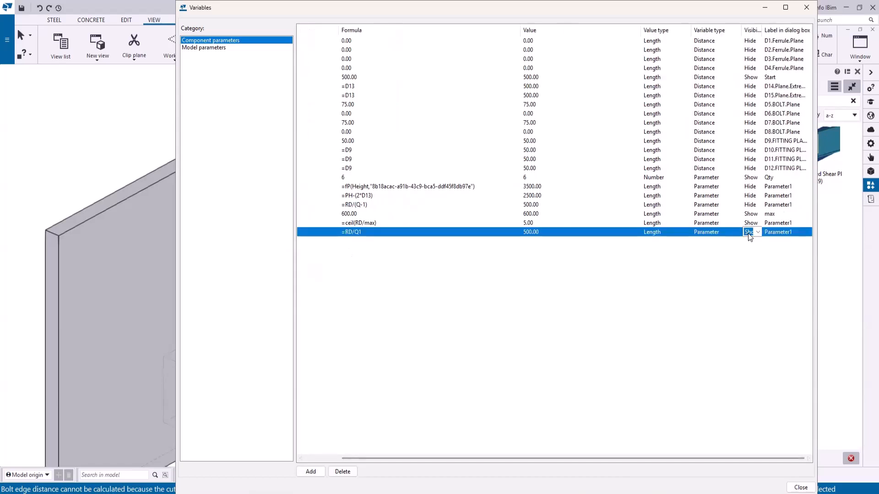
{"action": "left_click", "coordinate": [758, 232]}
{"action": "left_click", "coordinate": [753, 246]}
{"action": "left_click", "coordinate": [751, 224]}
{"action": "left_click", "coordinate": [752, 237]}
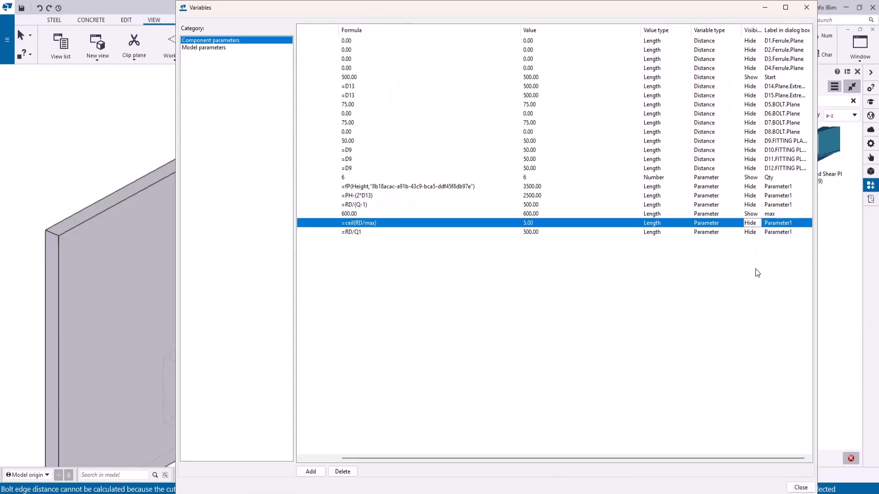
{"action": "left_click_drag", "start_coordinate": [606, 459], "coordinate": [527, 459]}
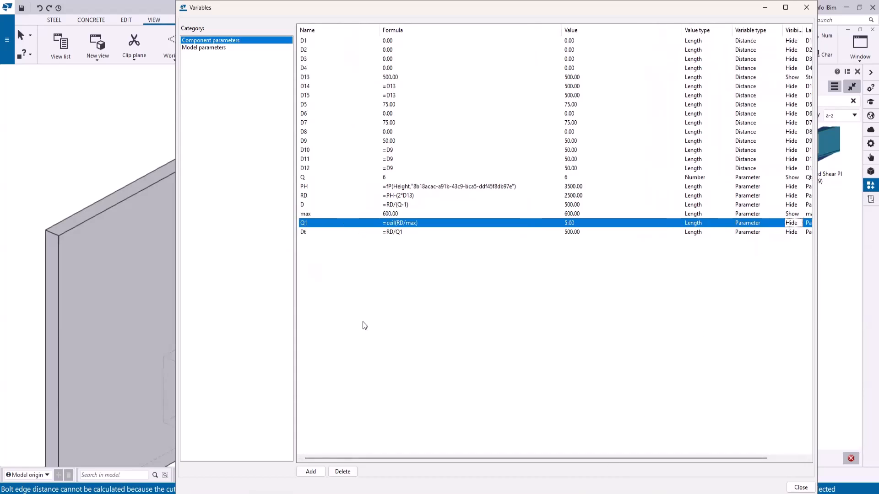
- Add a Number parameter named Array with formula 0 and dialog label Array
{"action": "left_click", "coordinate": [310, 472]}
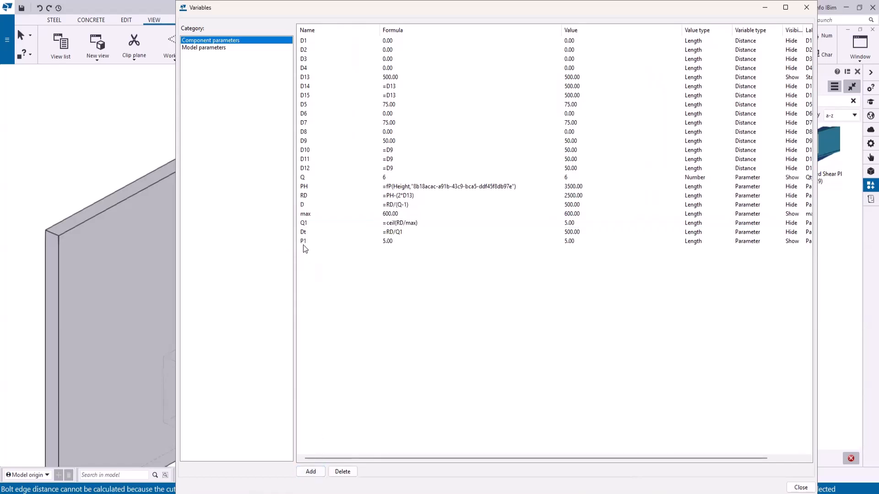
{"action": "left_click", "coordinate": [304, 241]}
{"action": "type", "text": "Array"}
{"action": "left_click", "coordinate": [396, 241]}
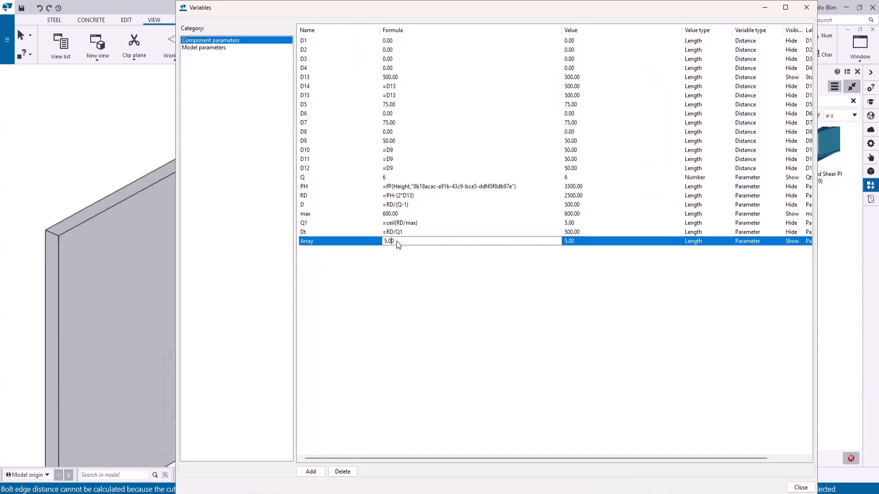
{"action": "type", "text": "0"}
{"action": "left_click", "coordinate": [690, 241]}
{"action": "key", "text": "n"}
{"action": "key", "text": "Return"}
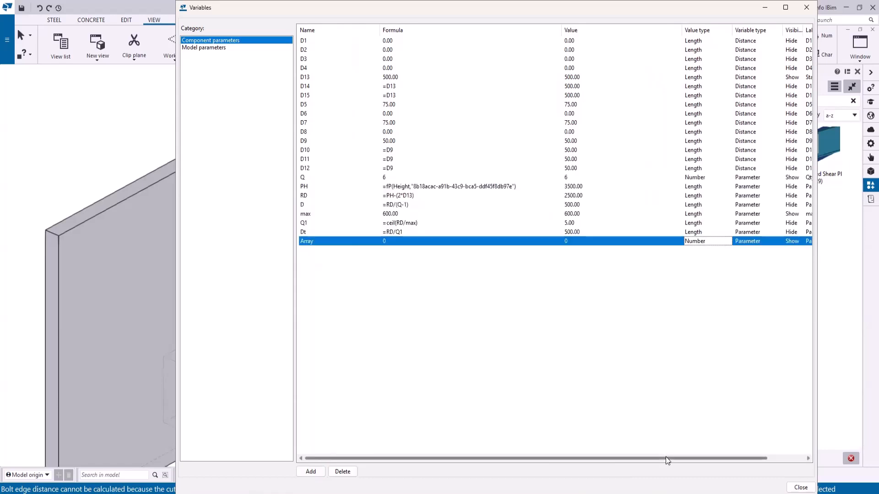
{"action": "left_click_drag", "start_coordinate": [666, 458], "coordinate": [714, 457]}
{"action": "left_click", "coordinate": [772, 239]}
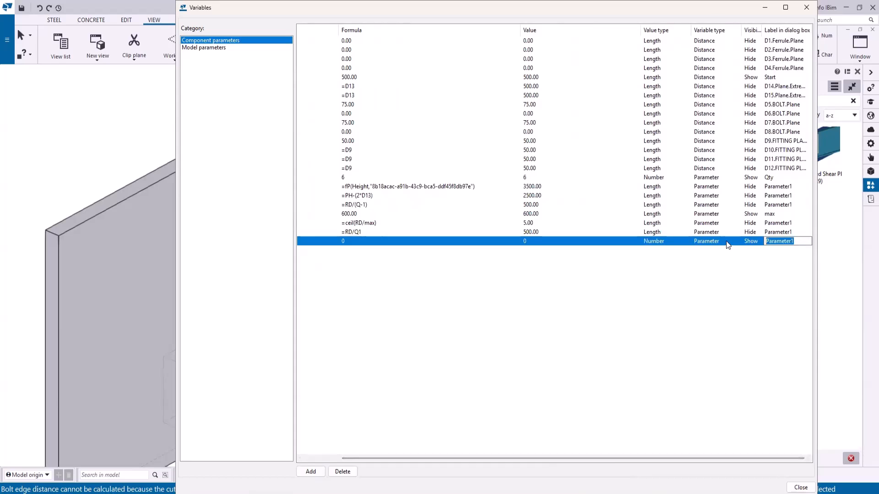
{"action": "type", "text": "Array"}
{"action": "key", "text": "Return"}
{"action": "left_click_drag", "start_coordinate": [681, 458], "coordinate": [640, 458]}
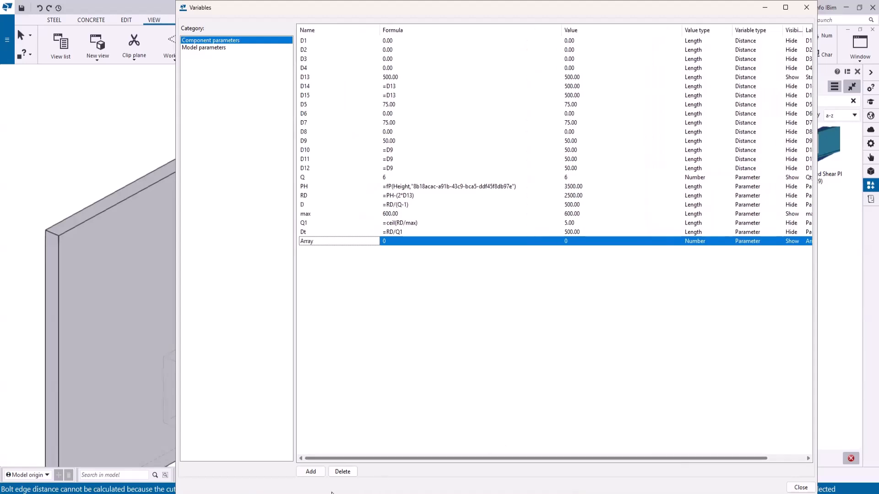
- Add two more parameters and name them Qty and Dist
{"action": "left_click", "coordinate": [311, 472]}
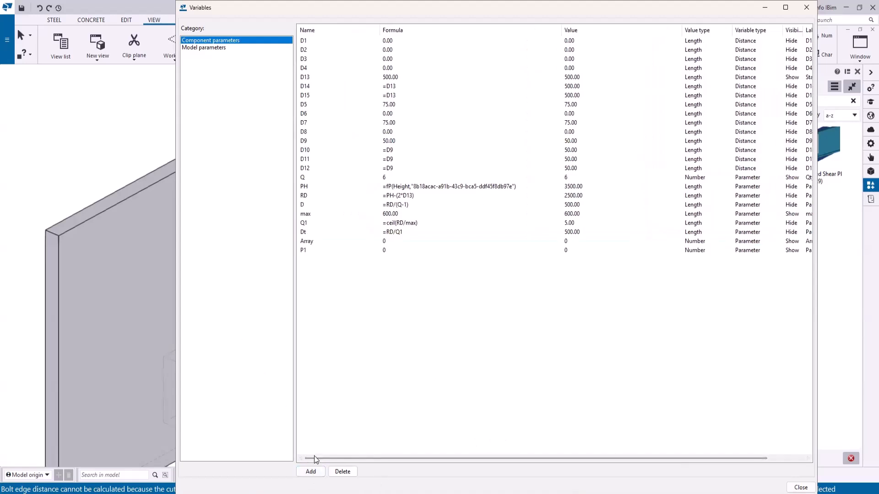
{"action": "left_click", "coordinate": [314, 471]}
{"action": "left_click", "coordinate": [306, 250]}
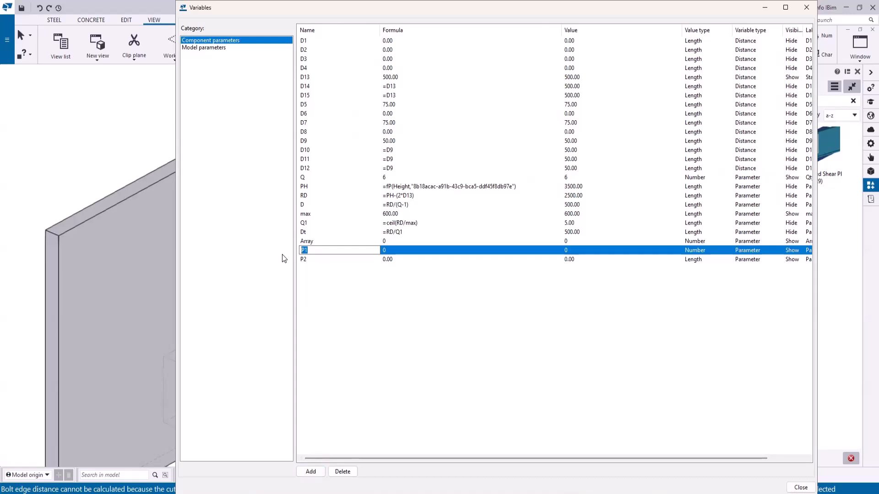
{"action": "type", "text": "Qty"}
{"action": "left_click", "coordinate": [308, 260]}
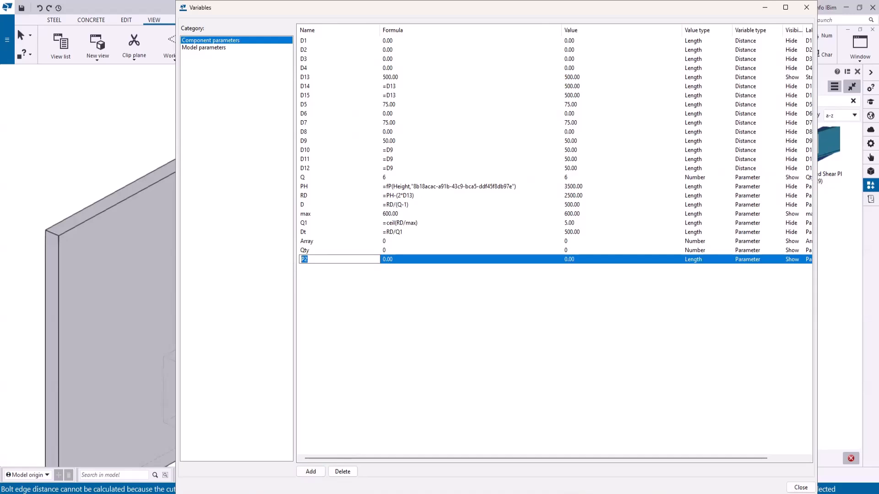
{"action": "type", "text": "Dist"}
- Set the Qty parameter's formula to =if Array==0 then Q else Q1 endif
{"action": "left_click", "coordinate": [389, 250]}
{"action": "type", "text": "="}
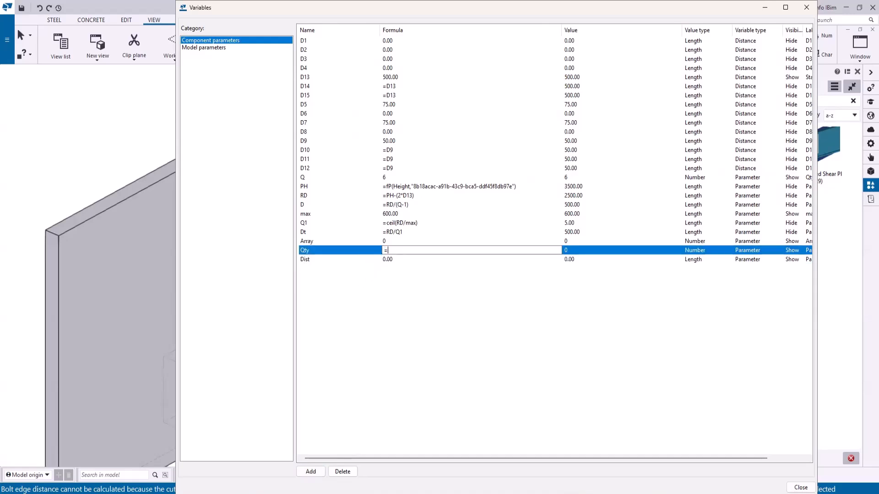
{"action": "type", "text": "if Array==0 then Q else Q1 endif"}
{"action": "left_click_drag", "start_coordinate": [483, 248], "coordinate": [350, 252]}
{"action": "key", "text": "ctrl+c"}
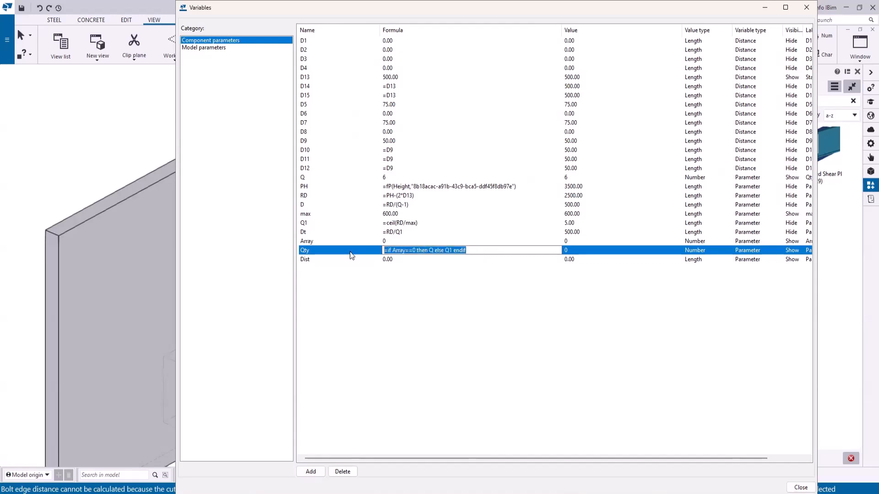
- Set the Dist parameter's formula to =if Array==0 then D else Dt endif
{"action": "left_click", "coordinate": [413, 260]}
{"action": "left_click_drag", "start_coordinate": [391, 259], "coordinate": [346, 265]}
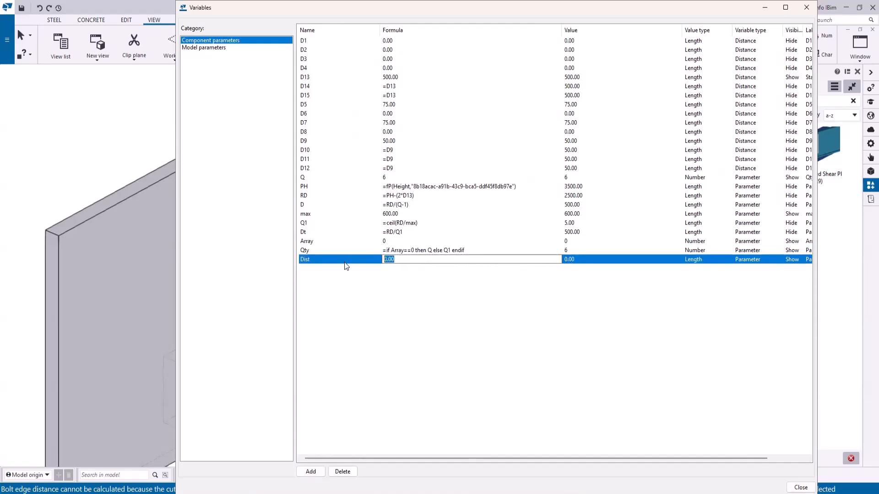
{"action": "key", "text": "ctrl+v"}
{"action": "type", "text": "D"}
{"action": "type", "text": "Dt"}
{"action": "key", "text": "Return"}
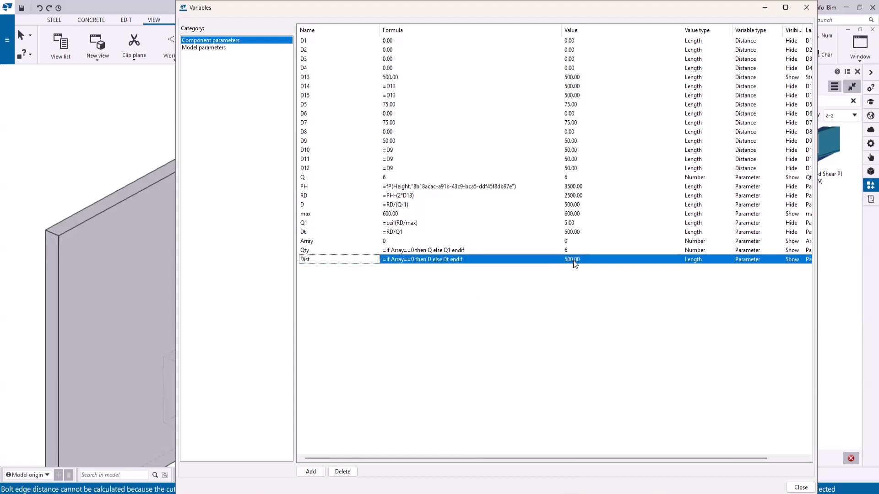
- Set the visibility of the Qty and Dist parameters to Hide
{"action": "double_click", "coordinate": [784, 250]}
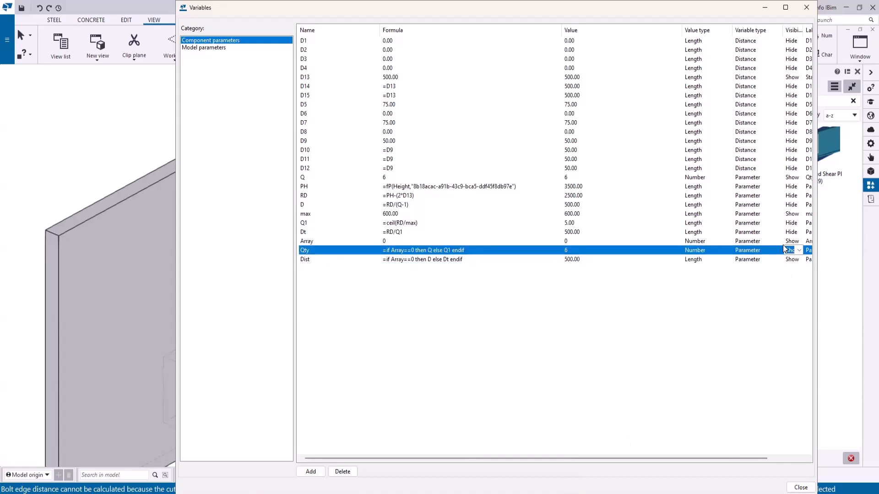
{"action": "left_click", "coordinate": [798, 260]}
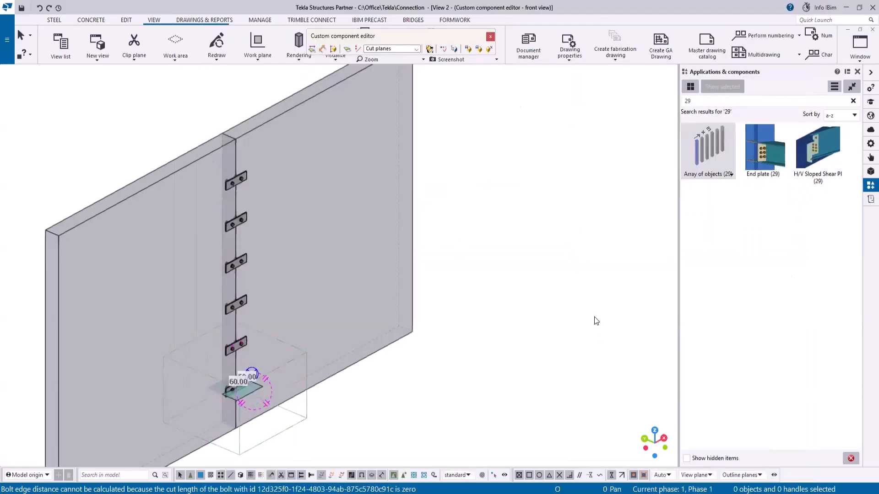
- In the custom component browser, set the array component's number_of_arrays to Qty and dist_between_elem to Dist
{"action": "left_click", "coordinate": [453, 49]}
{"action": "scroll", "coordinate": [293, 259], "scroll_direction": "up", "scroll_amount": 5}
{"action": "scroll", "coordinate": [299, 244], "scroll_direction": "up", "scroll_amount": 5}
{"action": "left_click", "coordinate": [257, 201]}
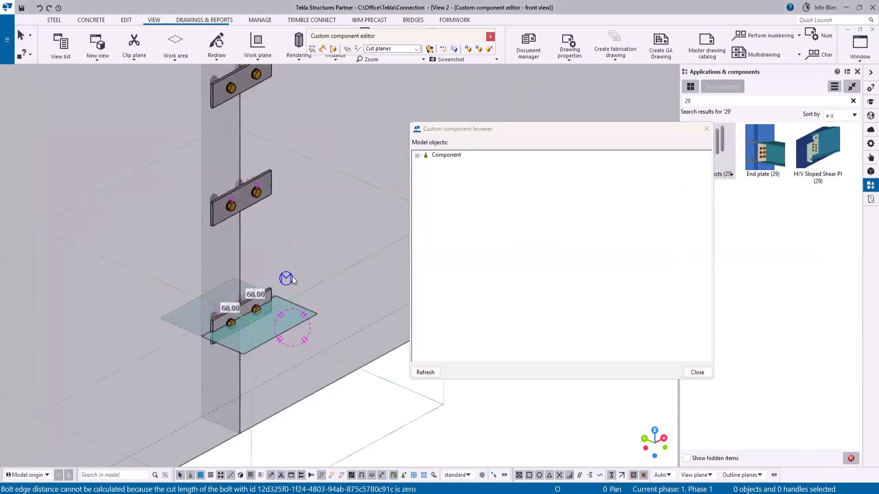
{"action": "left_click", "coordinate": [435, 277]}
{"action": "left_click", "coordinate": [443, 310]}
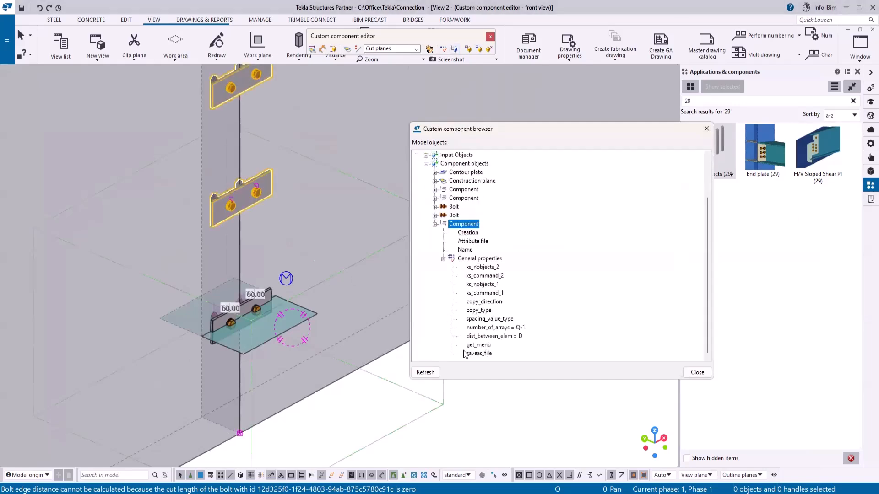
{"action": "left_click", "coordinate": [518, 329]}
{"action": "left_click", "coordinate": [522, 329]}
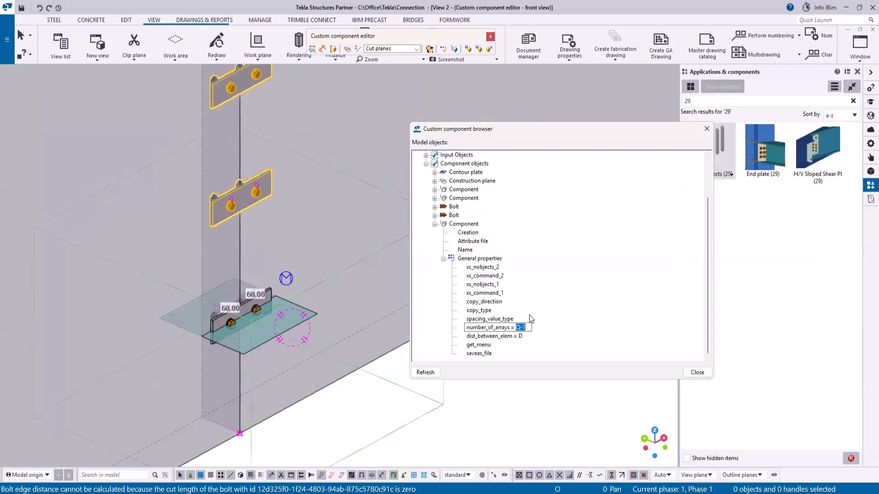
{"action": "type", "text": "Aty"}
{"action": "left_click_drag", "start_coordinate": [516, 329], "coordinate": [519, 329]}
{"action": "type", "text": "Q"}
{"action": "left_click", "coordinate": [521, 337]}
{"action": "left_click", "coordinate": [522, 338]}
{"action": "left_click", "coordinate": [525, 337]}
{"action": "type", "text": "= Dist"}
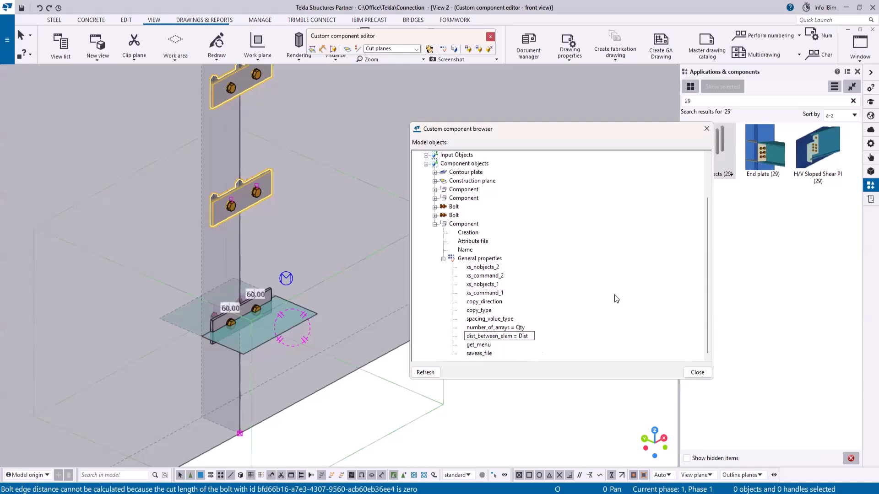
{"action": "key", "text": "Return"}
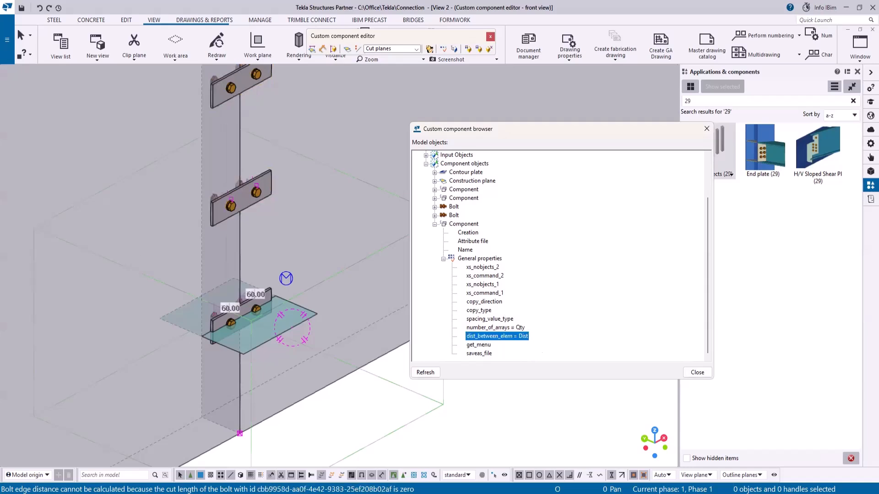
- Change the Qty parameter's formula to =if Array==0 then Q-1 else Q1 endif
{"action": "scroll", "coordinate": [294, 334], "scroll_direction": "down", "scroll_amount": 5}
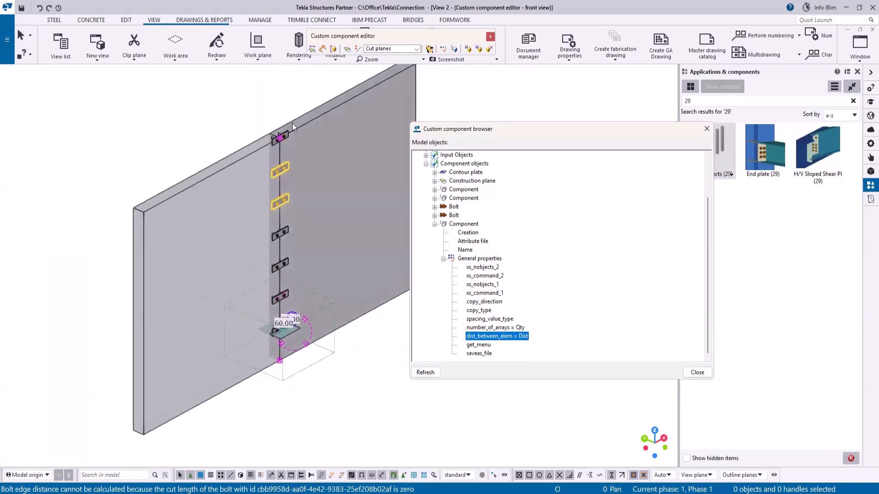
{"action": "scroll", "coordinate": [292, 124], "scroll_direction": "up", "scroll_amount": 2}
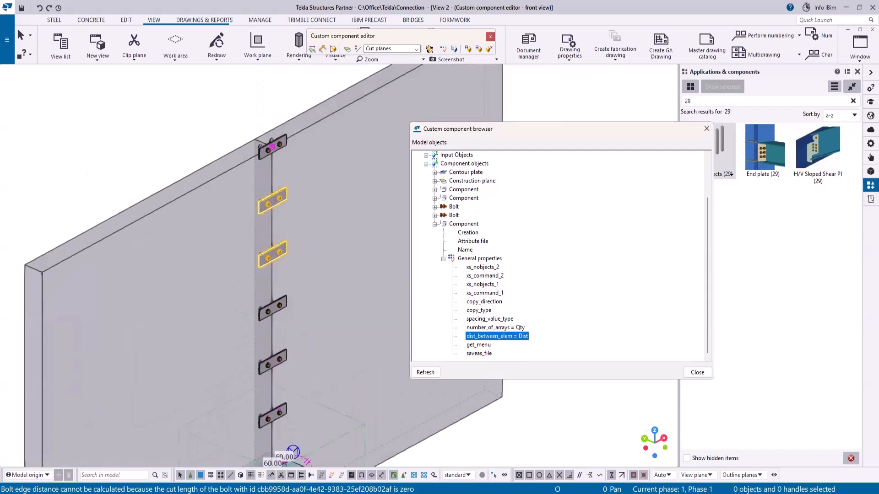
{"action": "left_click_drag", "start_coordinate": [878, 61], "coordinate": [347, 61]}
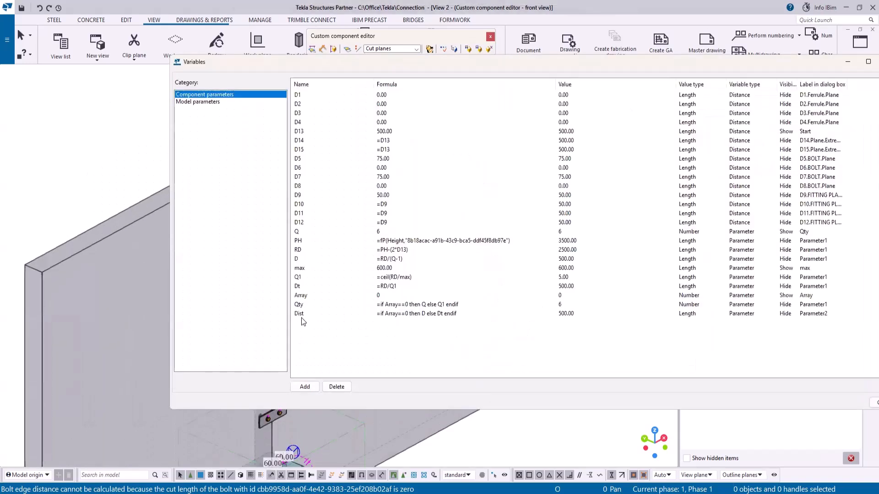
{"action": "left_click", "coordinate": [426, 305]}
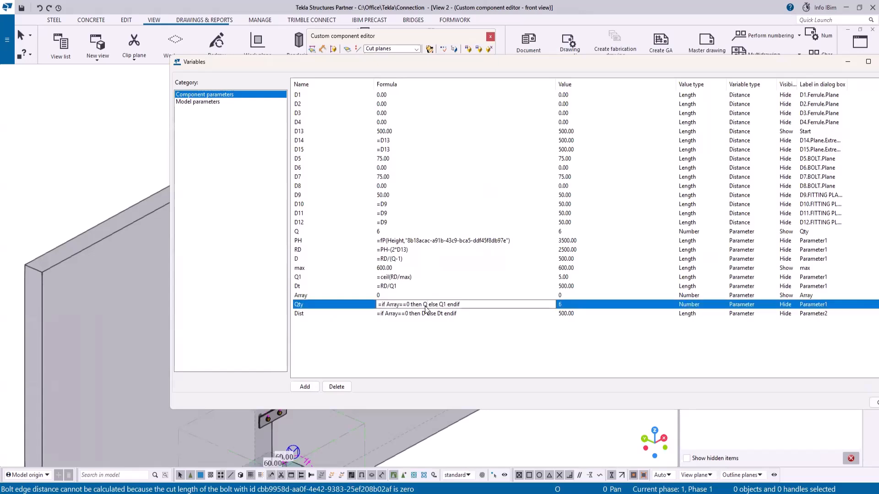
{"action": "type", "text": "-1"}
{"action": "left_click", "coordinate": [433, 342]}
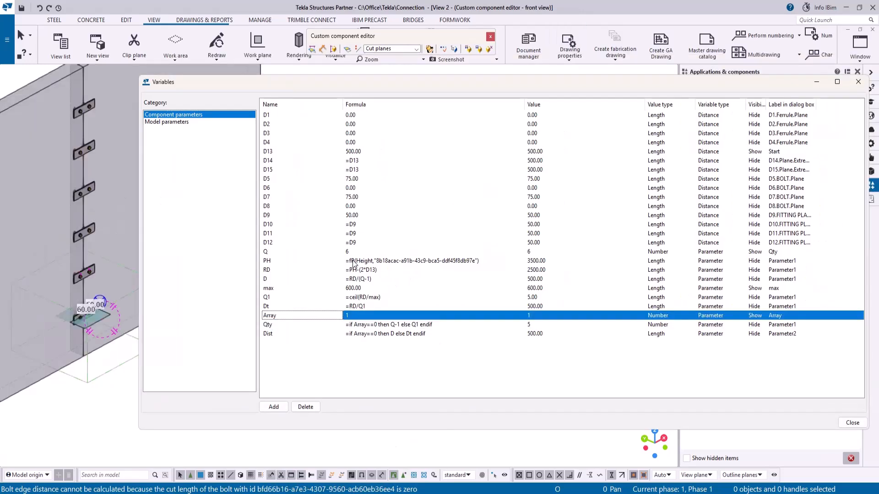
- Set Q to 3, then test the Array switch by setting it to 0 and back to 1
{"action": "left_click", "coordinate": [352, 252]}
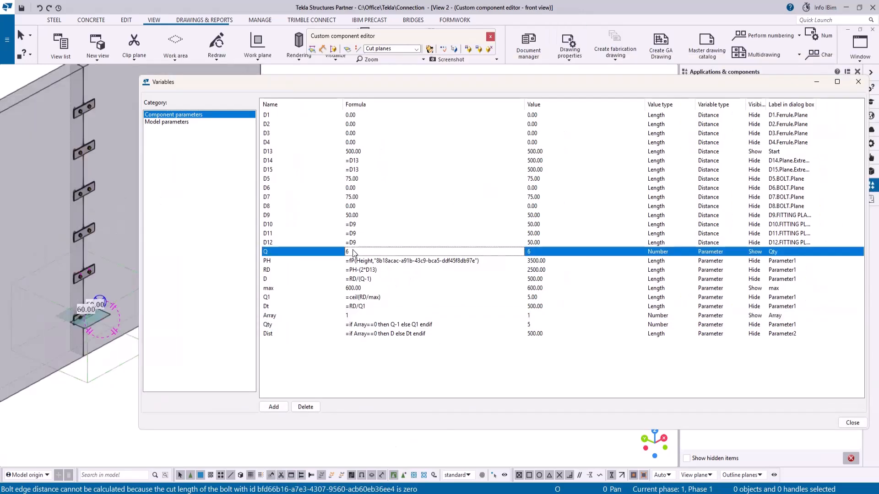
{"action": "type", "text": "3"}
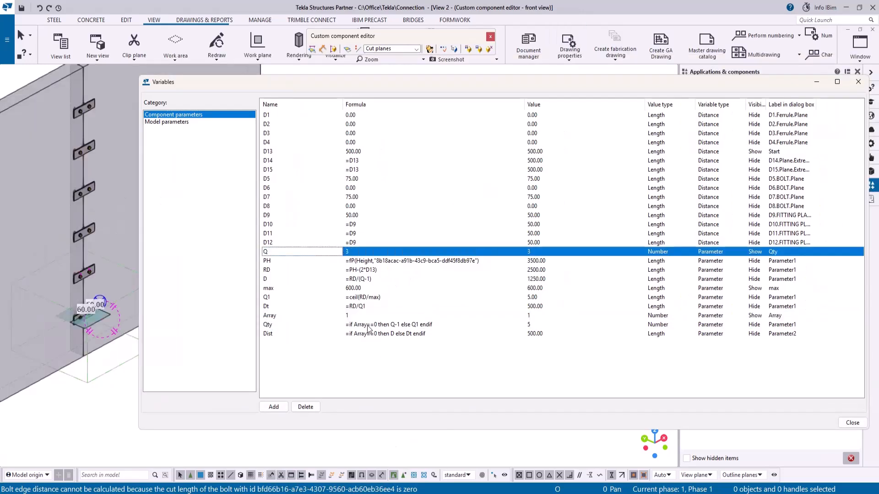
{"action": "left_click", "coordinate": [314, 316]}
{"action": "type", "text": "0"}
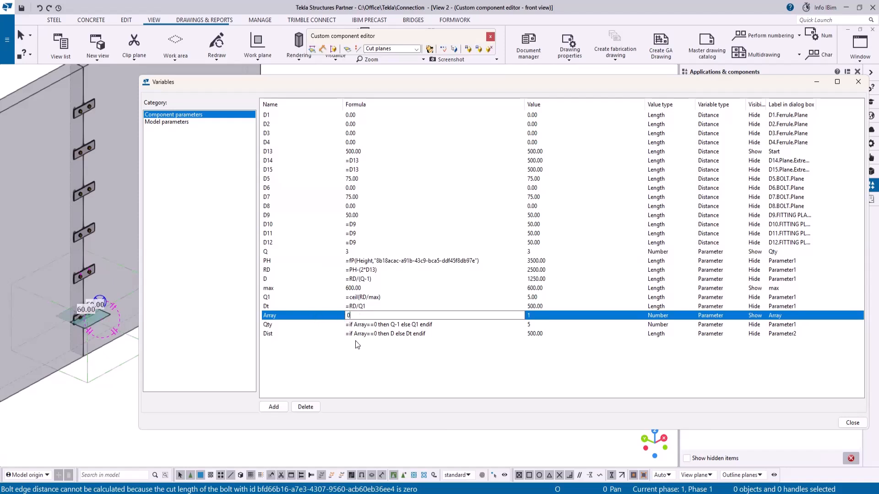
{"action": "left_click", "coordinate": [400, 387]}
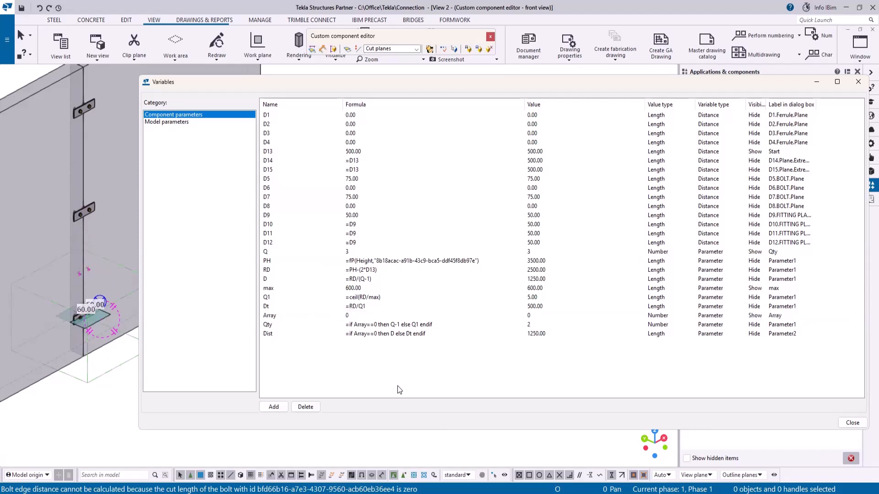
{"action": "left_click", "coordinate": [354, 253]}
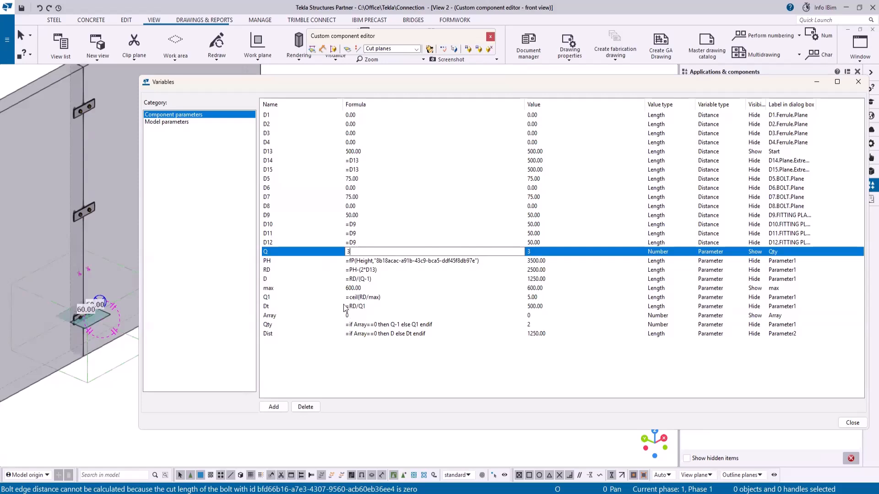
{"action": "left_click", "coordinate": [350, 317]}
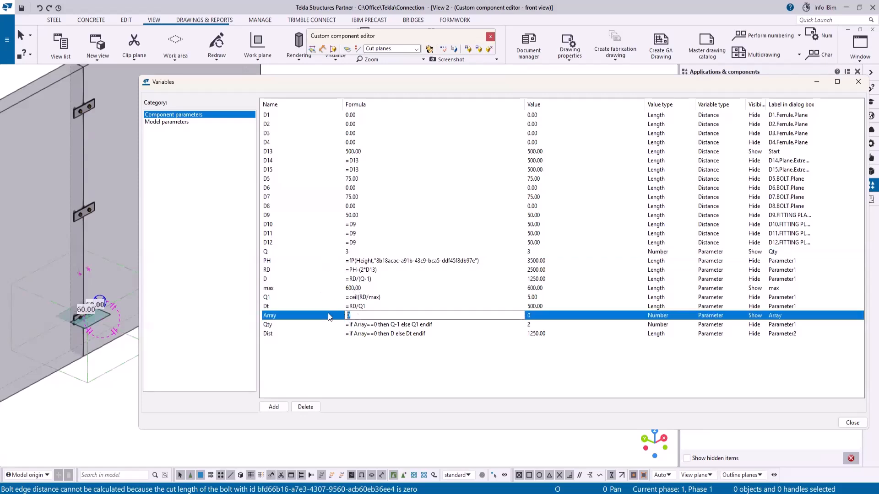
{"action": "type", "text": "1"}
{"action": "left_click", "coordinate": [390, 353]}
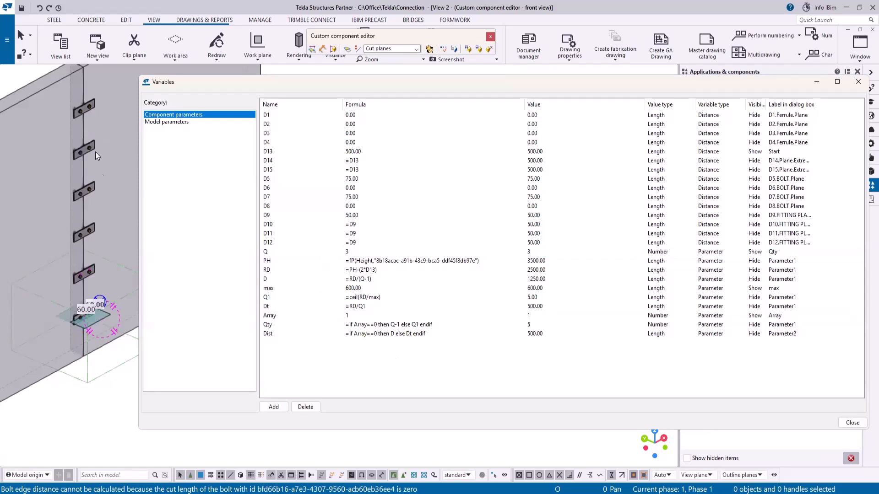
{"action": "scroll", "coordinate": [132, 263], "scroll_direction": "down", "scroll_amount": 3}
{"action": "scroll", "coordinate": [94, 245], "scroll_direction": "up", "scroll_amount": 2}
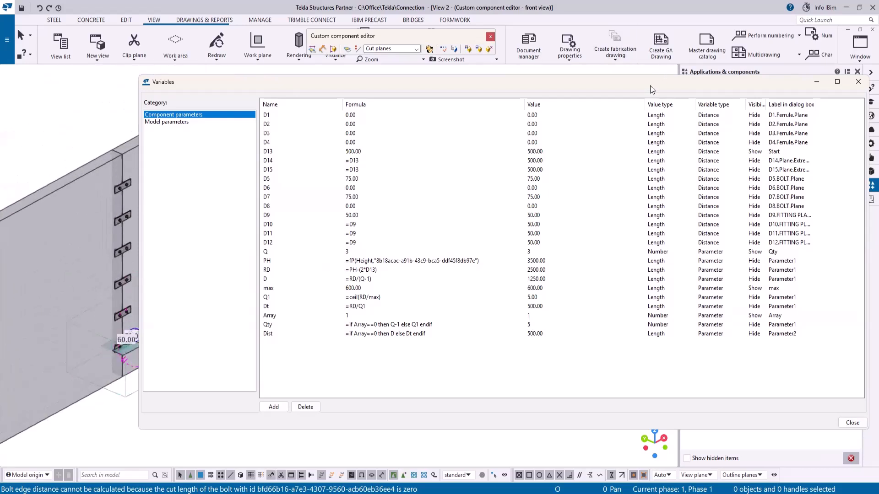
{"action": "left_click_drag", "start_coordinate": [647, 86], "coordinate": [622, 73]}
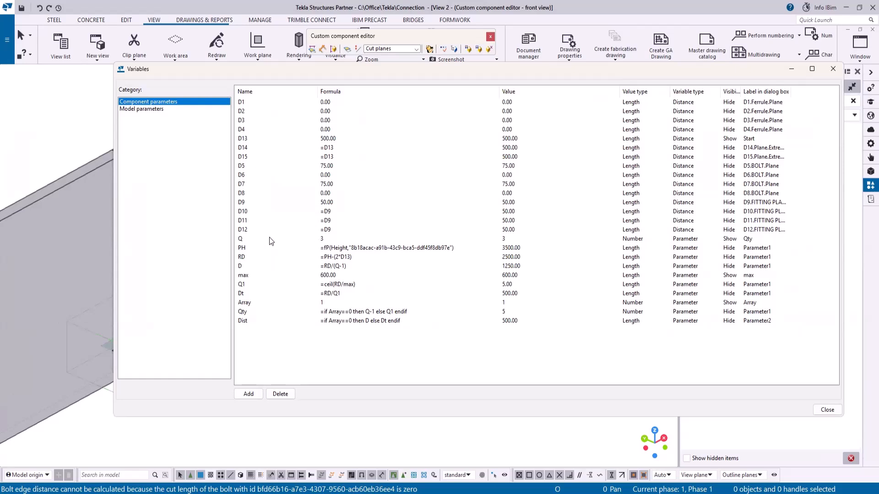
- Set the array component's Creation condition to if Q==1 then 0 else 1 endif and close the browser
{"action": "left_click", "coordinate": [791, 69]}
{"action": "scroll", "coordinate": [126, 327], "scroll_direction": "up", "scroll_amount": 4}
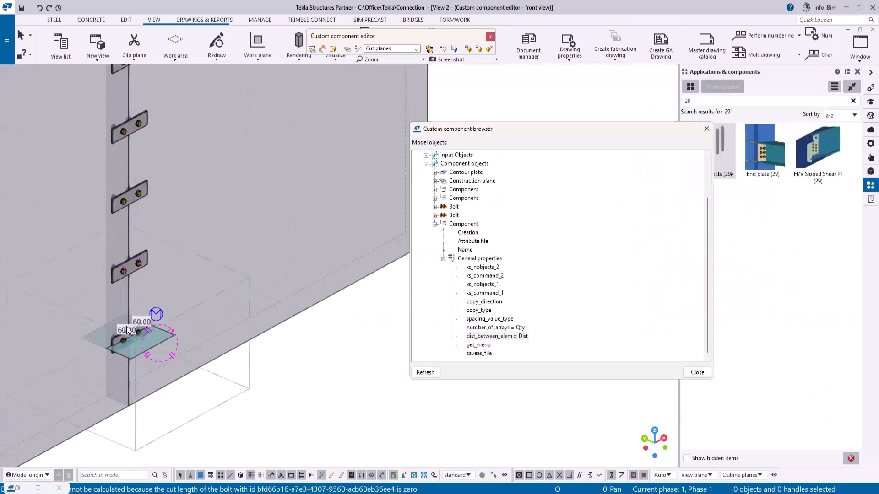
{"action": "left_click", "coordinate": [464, 224]}
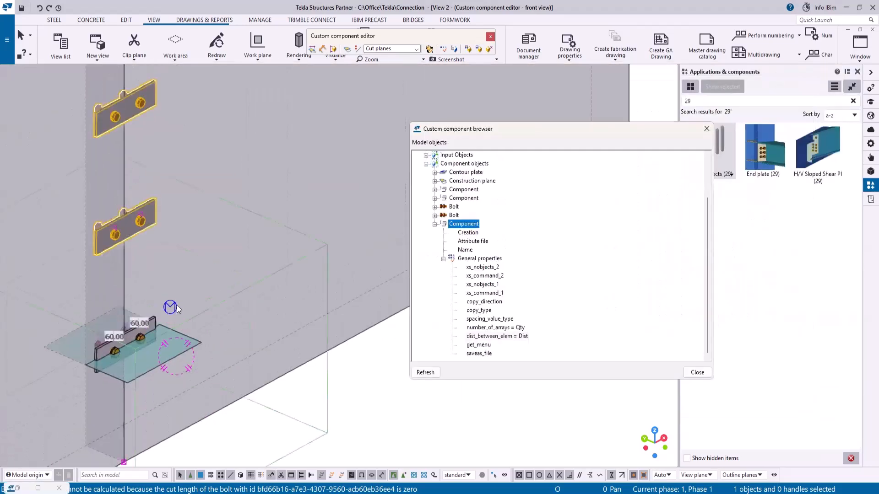
{"action": "left_click", "coordinate": [474, 232]}
{"action": "right_click", "coordinate": [474, 233]}
{"action": "left_click", "coordinate": [486, 237]}
{"action": "left_click", "coordinate": [486, 233]}
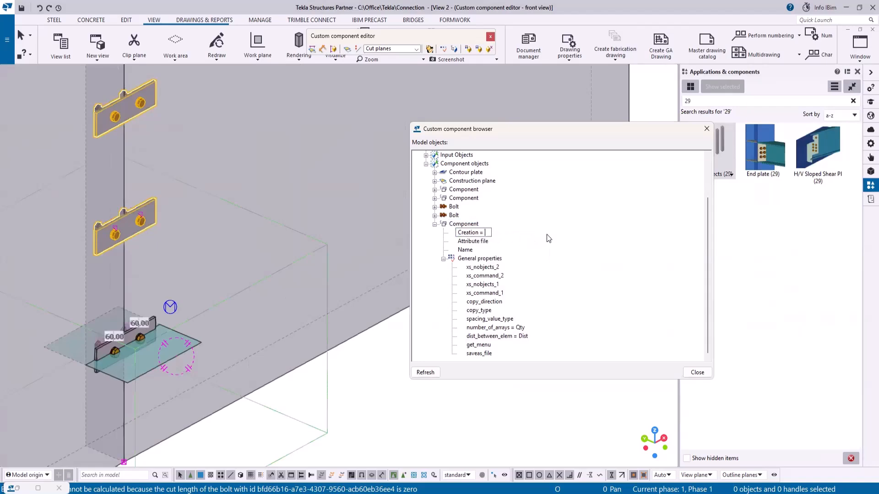
{"action": "type", "text": "if Q==1 then 0 else 1 endif"}
{"action": "scroll", "coordinate": [289, 375], "scroll_direction": "down", "scroll_amount": 2}
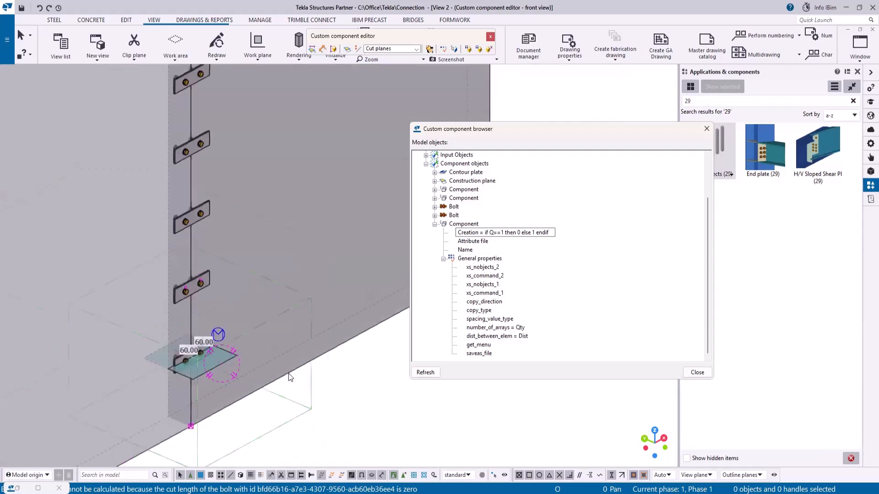
{"action": "scroll", "coordinate": [289, 372], "scroll_direction": "down", "scroll_amount": 2}
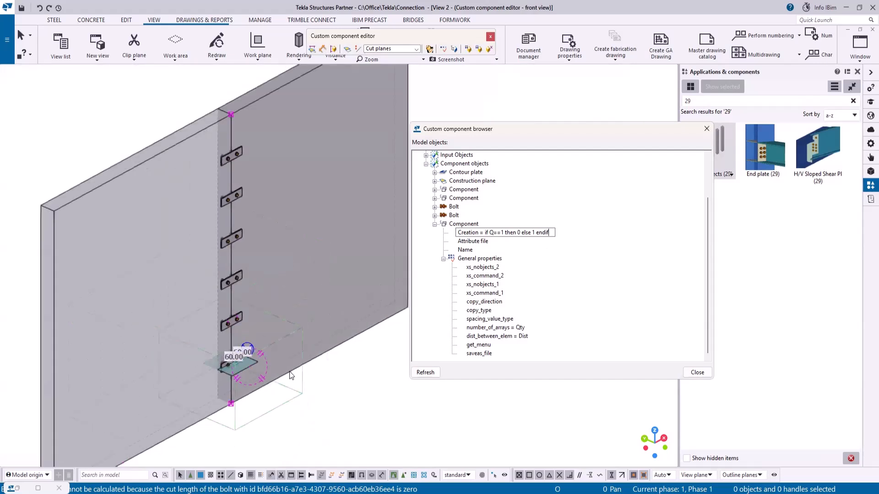
{"action": "left_click", "coordinate": [707, 130]}
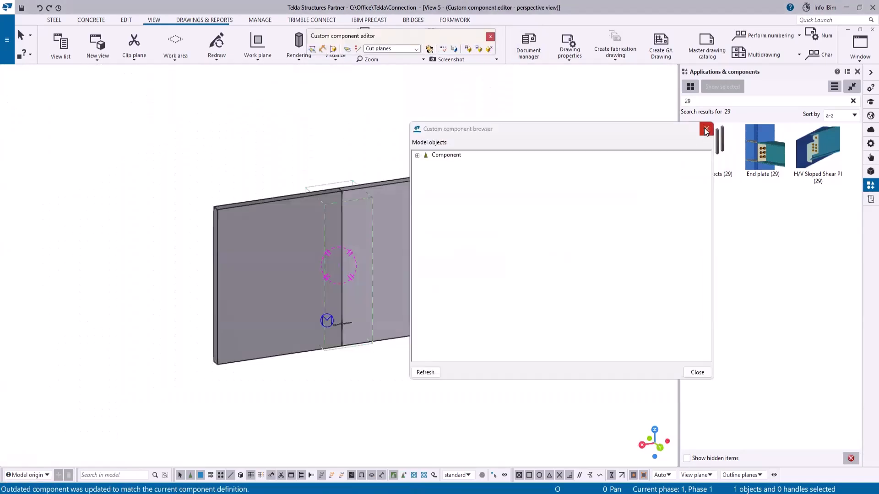
- Close the custom component editor, saving changes and replacing all occurrences in the model
{"action": "left_click", "coordinate": [706, 130]}
{"action": "middle_click_drag", "start_coordinate": [604, 151], "coordinate": [498, 66], "text": "ctrl"}
{"action": "left_click", "coordinate": [489, 36]}
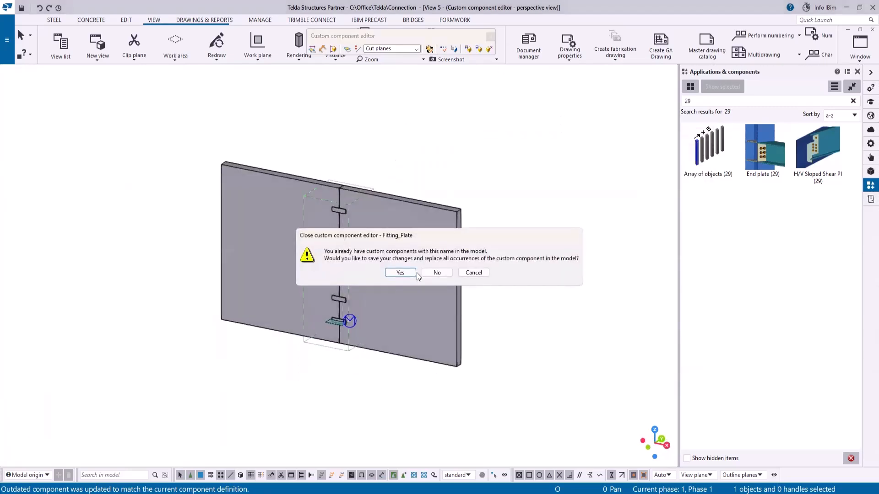
{"action": "left_click", "coordinate": [403, 277]}
{"action": "left_click", "coordinate": [436, 289]}
{"action": "left_click", "coordinate": [456, 300]}
- Open the placed Fitting_Plate component's properties and modify it with Qty 2 and Array 0
{"action": "scroll", "coordinate": [456, 301], "scroll_direction": "down", "scroll_amount": 3}
{"action": "scroll", "coordinate": [441, 242], "scroll_direction": "up", "scroll_amount": 3}
{"action": "double_click", "coordinate": [428, 180]}
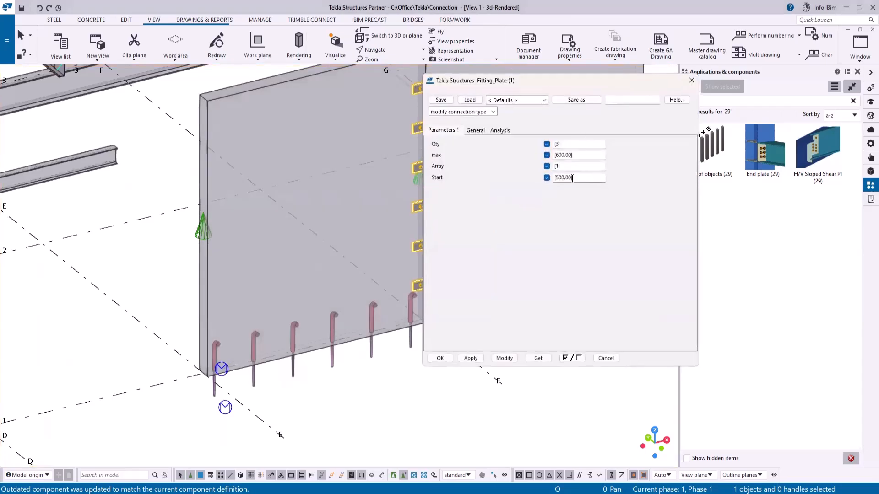
{"action": "scroll", "coordinate": [140, 243], "scroll_direction": "down", "scroll_amount": 3}
{"action": "scroll", "coordinate": [169, 200], "scroll_direction": "up", "scroll_amount": 3}
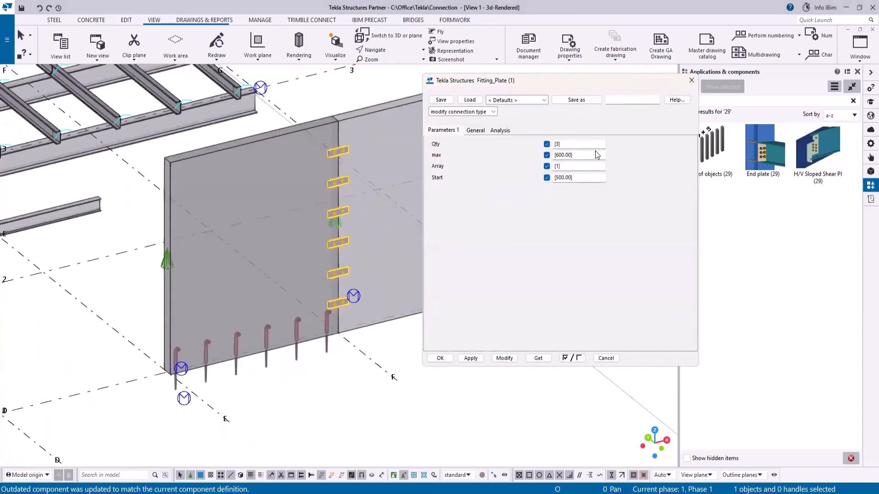
{"action": "left_click_drag", "start_coordinate": [566, 144], "coordinate": [488, 147]}
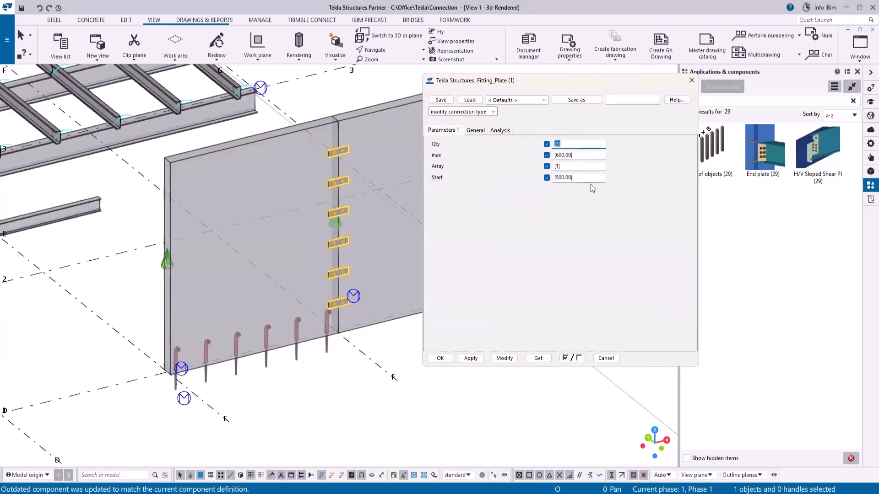
{"action": "left_click_drag", "start_coordinate": [567, 165], "coordinate": [507, 170]}
{"action": "type", "text": "0"}
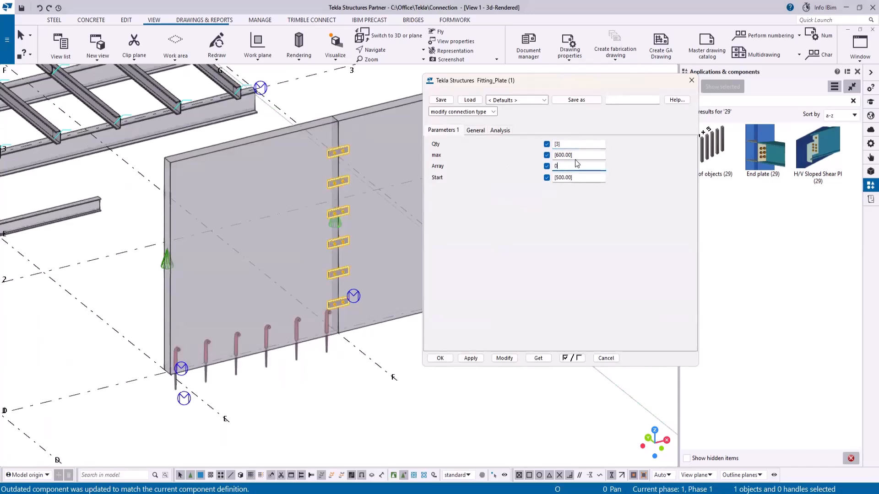
{"action": "left_click_drag", "start_coordinate": [565, 143], "coordinate": [511, 149]}
{"action": "type", "text": "2"}
{"action": "left_click", "coordinate": [505, 358]}
- Modify the component with Array set to 1 and max set to 1000
{"action": "double_click", "coordinate": [589, 167]}
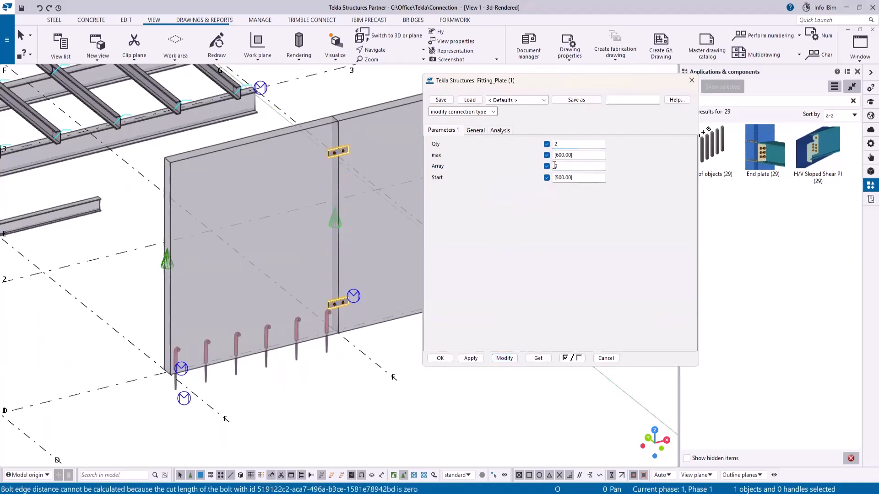
{"action": "type", "text": "1"}
{"action": "double_click", "coordinate": [578, 154]}
{"action": "type", "text": "1000"}
{"action": "left_click", "coordinate": [504, 358]}
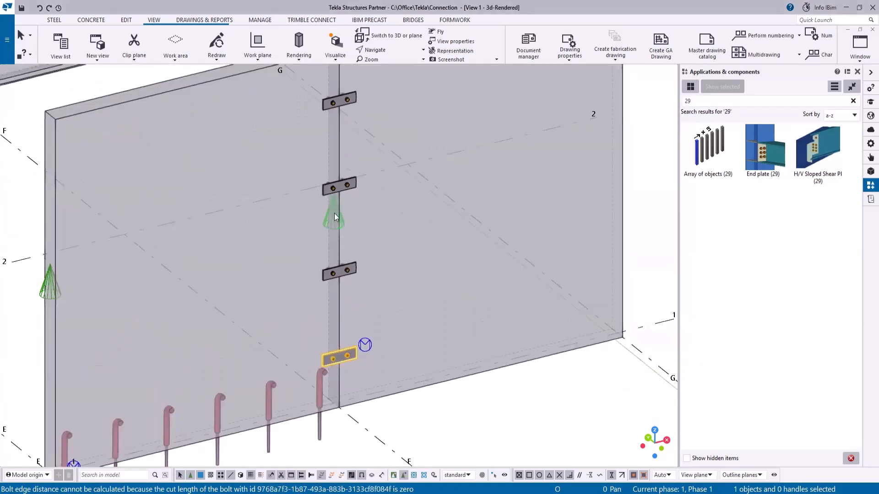
- Open the custom component dialog editor for the Fitting_Plate component
{"action": "right_click", "coordinate": [323, 215]}
{"action": "left_click", "coordinate": [383, 406]}
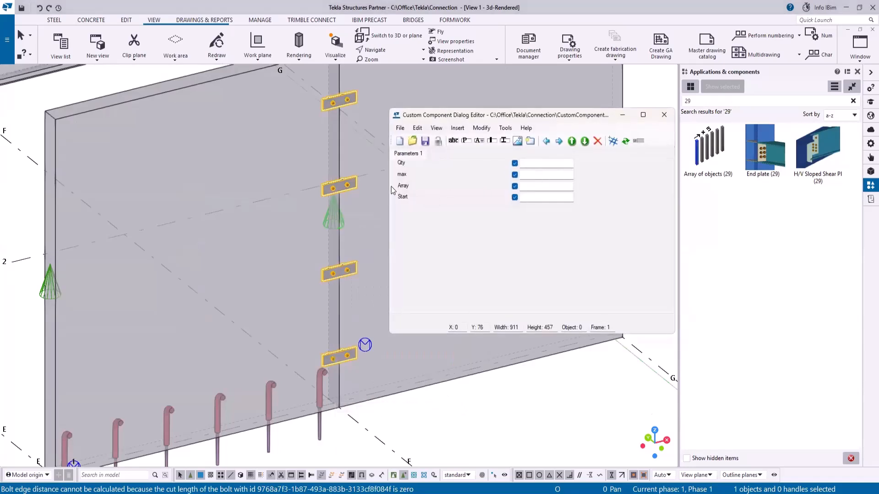
- Insert an attribute list field into the dialog below the parameter rows
{"action": "left_click", "coordinate": [457, 128]}
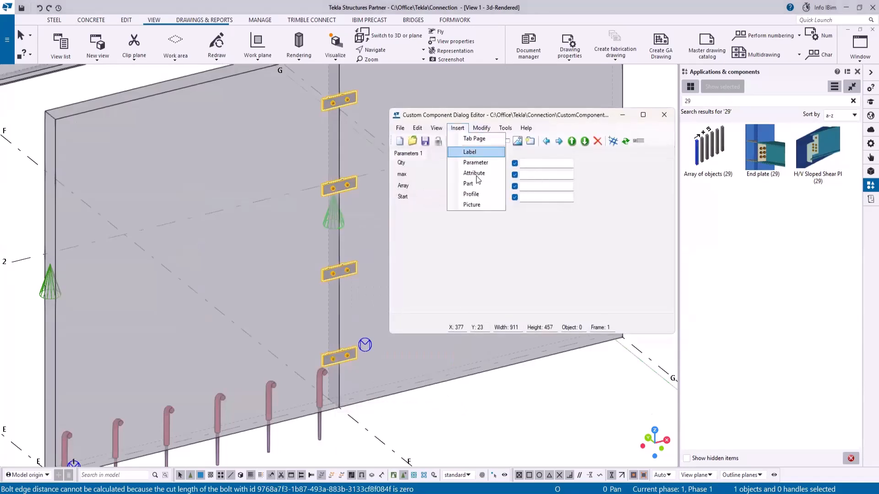
{"action": "left_click", "coordinate": [474, 175]}
{"action": "left_click_drag", "start_coordinate": [402, 175], "coordinate": [526, 250]}
{"action": "left_click_drag", "start_coordinate": [394, 172], "coordinate": [464, 243]}
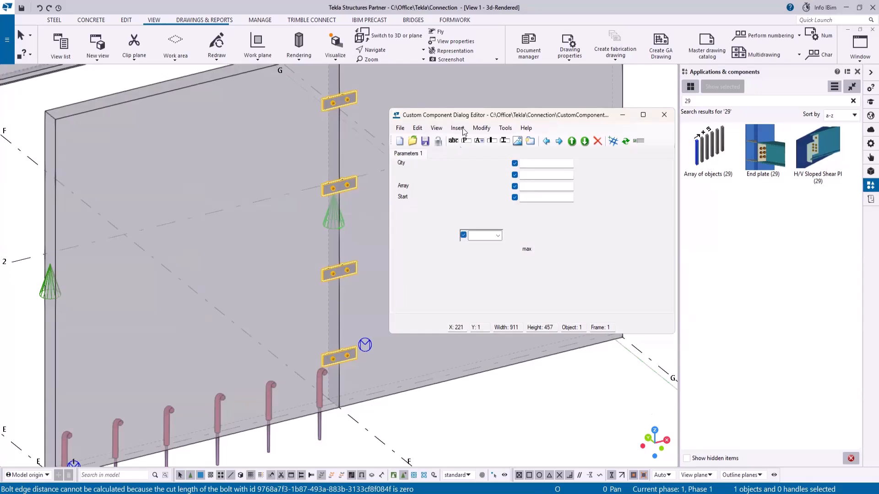
- Open the attribute's properties and give it the list values Qty and Max
{"action": "left_click", "coordinate": [481, 127]}
{"action": "left_click", "coordinate": [500, 194]}
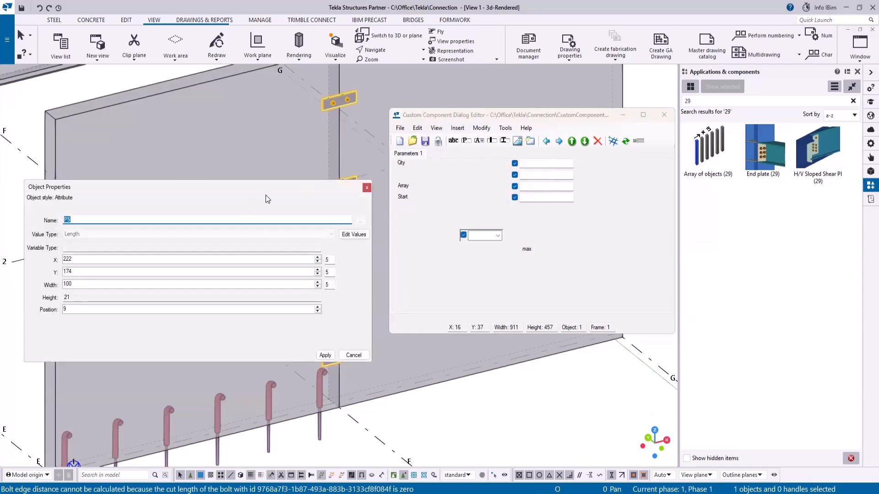
{"action": "left_click", "coordinate": [354, 235]}
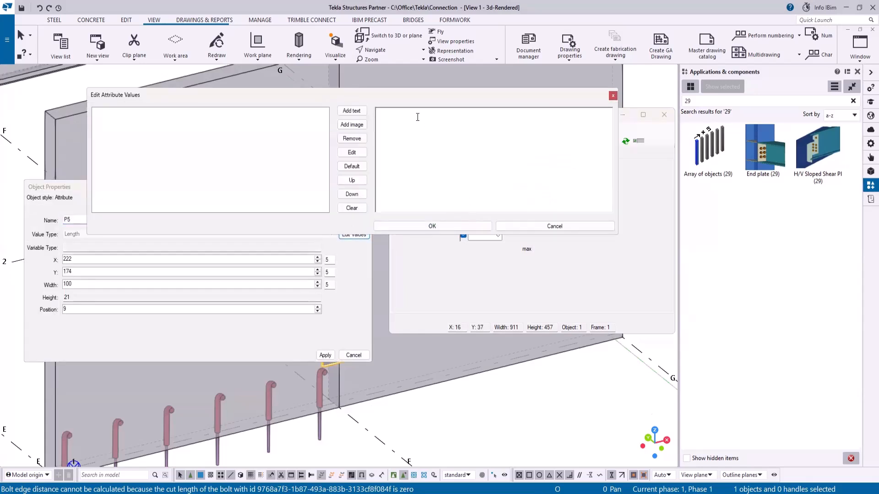
{"action": "type", "text": "Qty"}
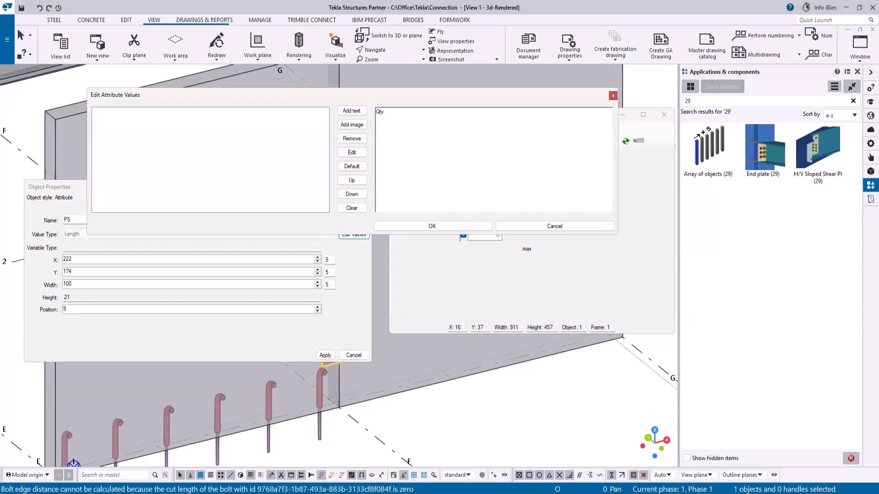
{"action": "key", "text": "Return"}
{"action": "type", "text": "Max"}
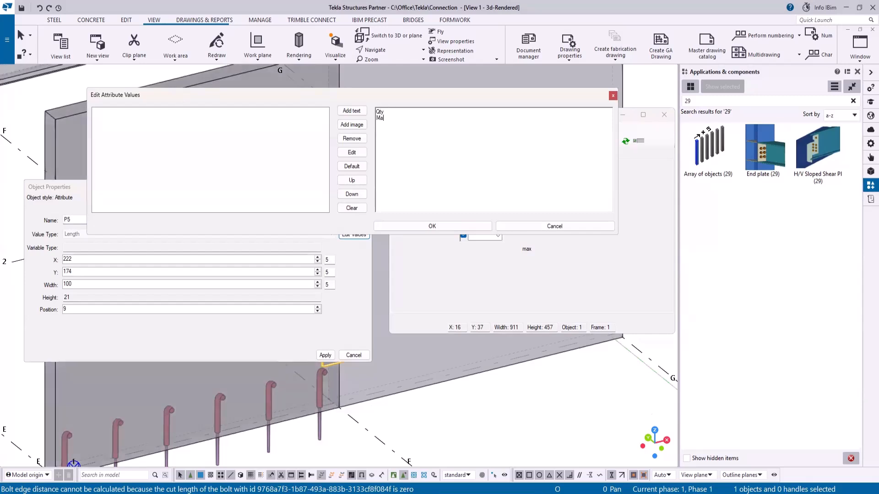
{"action": "left_click", "coordinate": [478, 226]}
- Name the attribute Array and apply its properties
{"action": "type", "text": "Array"}
{"action": "left_click", "coordinate": [326, 356]}
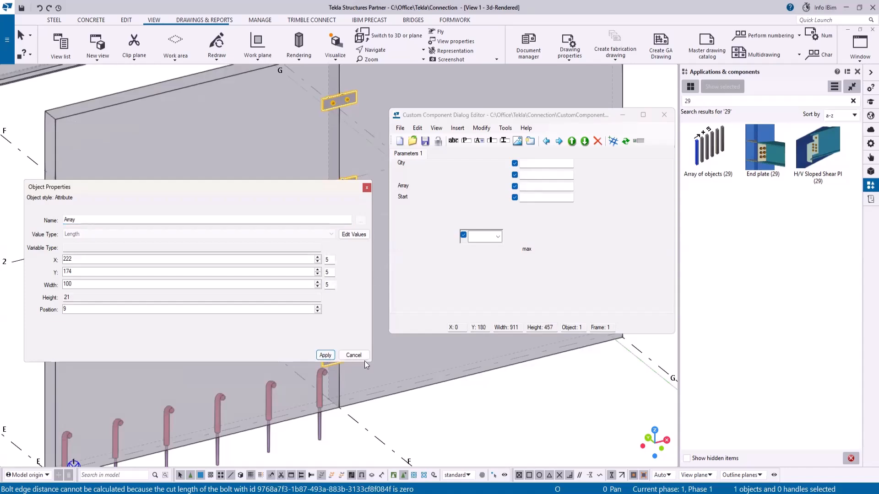
- Set the widths of the Start, max and Qty value fields to 80
{"action": "left_click", "coordinate": [537, 197]}
{"action": "left_click_drag", "start_coordinate": [77, 283], "coordinate": [10, 285]}
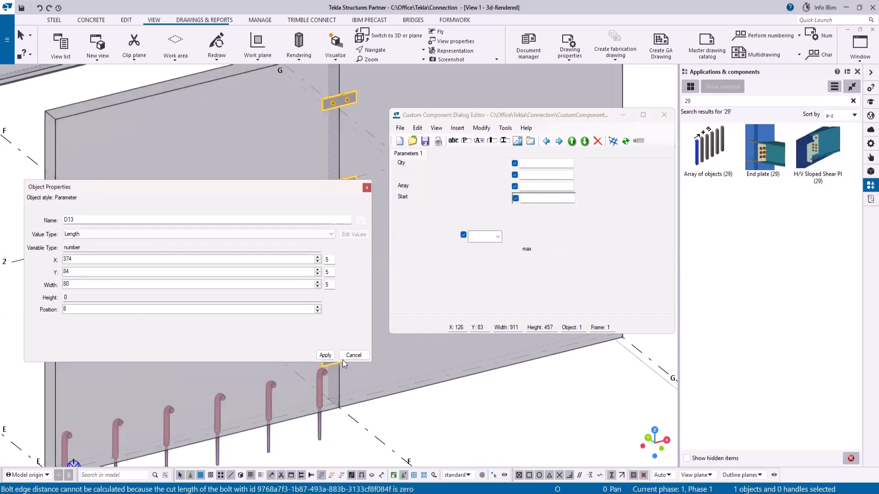
{"action": "left_click", "coordinate": [325, 355]}
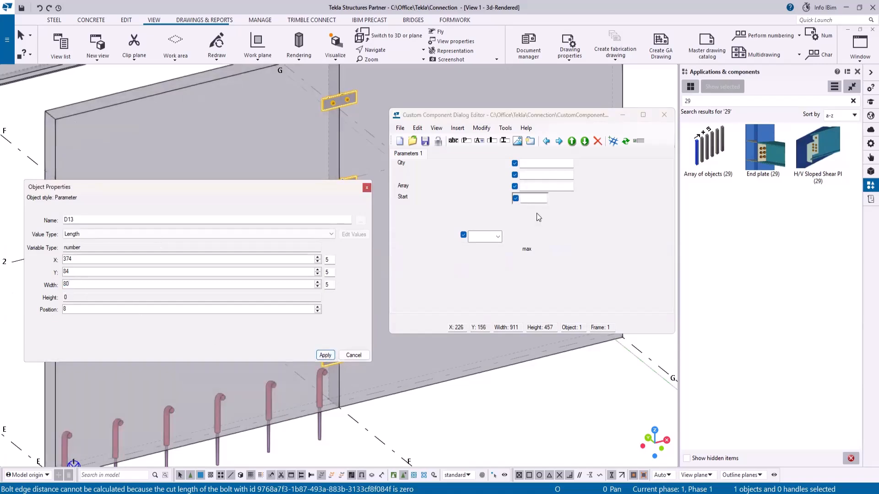
{"action": "left_click", "coordinate": [532, 176]}
{"action": "left_click_drag", "start_coordinate": [101, 285], "coordinate": [30, 285]}
{"action": "type", "text": "80"}
{"action": "left_click", "coordinate": [320, 358]}
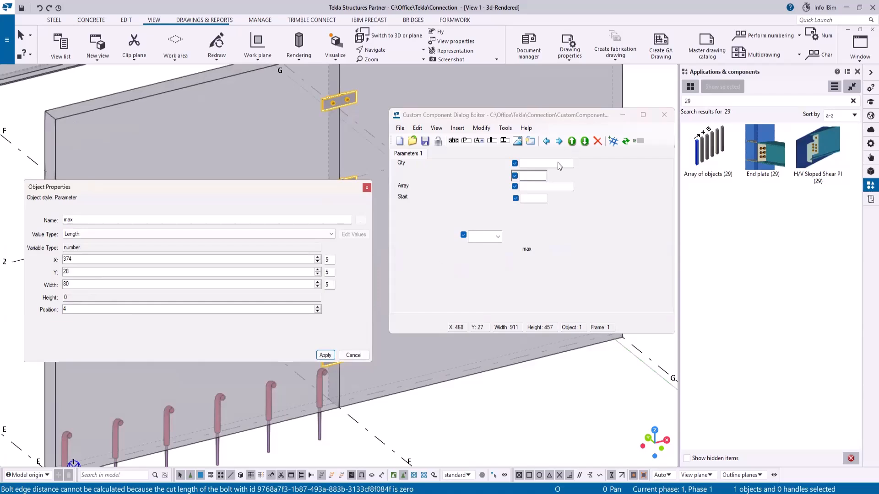
{"action": "left_click", "coordinate": [559, 165]}
{"action": "left_click_drag", "start_coordinate": [91, 284], "coordinate": [22, 281]}
{"action": "type", "text": "80"}
{"action": "left_click", "coordinate": [325, 356]}
- Assign the Array parameter to the attribute list field and close the properties dialog
{"action": "left_click", "coordinate": [549, 187]}
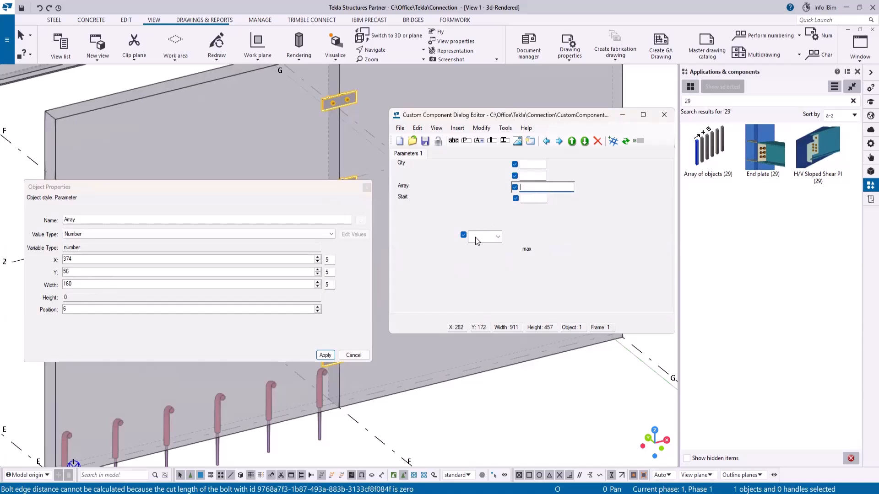
{"action": "left_click", "coordinate": [463, 238]}
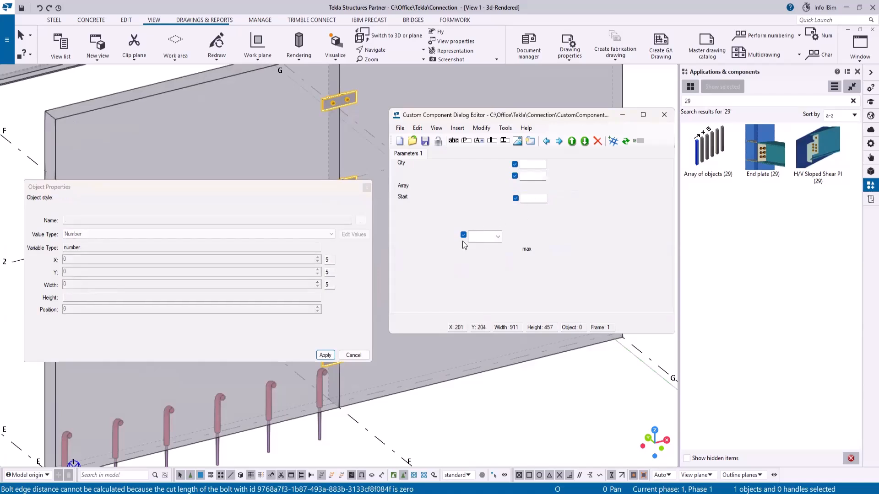
{"action": "left_click", "coordinate": [320, 355]}
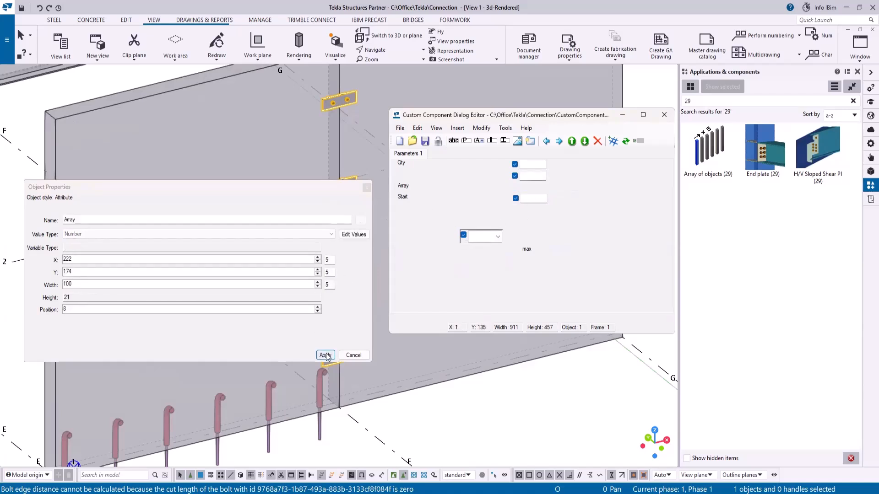
{"action": "left_click", "coordinate": [353, 355]}
- Rearrange the Start, Qty, max and Array labels and fields into a compact layout
{"action": "left_click_drag", "start_coordinate": [404, 186], "coordinate": [454, 240]}
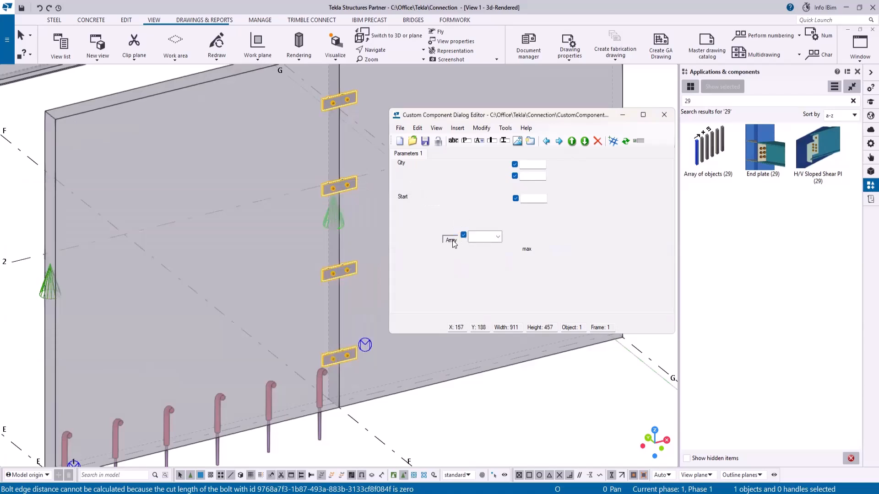
{"action": "left_click_drag", "start_coordinate": [405, 199], "coordinate": [456, 207]}
{"action": "left_click_drag", "start_coordinate": [534, 204], "coordinate": [489, 207]}
{"action": "left_click_drag", "start_coordinate": [403, 166], "coordinate": [456, 223]}
{"action": "left_click_drag", "start_coordinate": [526, 168], "coordinate": [490, 226]}
{"action": "left_click_drag", "start_coordinate": [529, 251], "coordinate": [525, 228]}
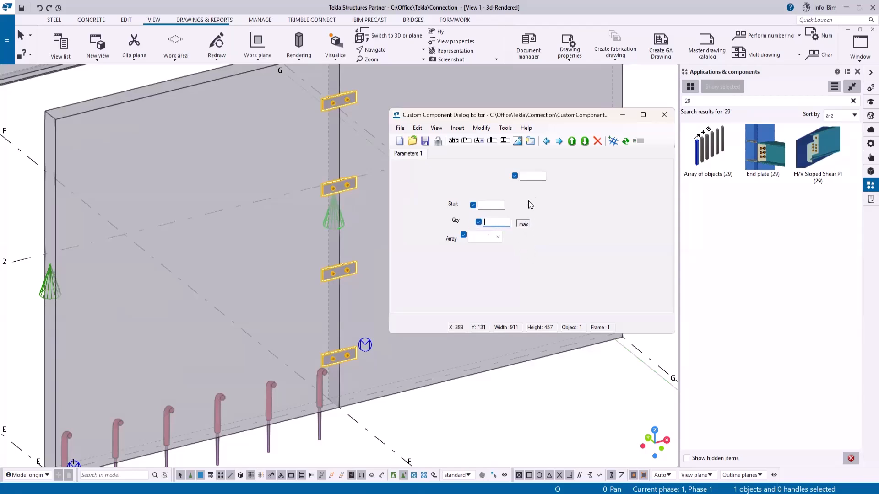
{"action": "left_click_drag", "start_coordinate": [531, 179], "coordinate": [553, 227]}
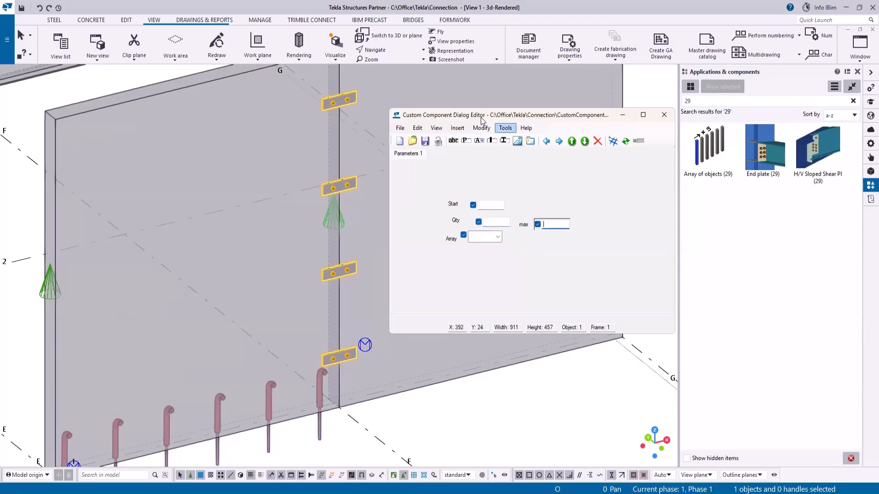
- Save the dialog layout and close the dialog editor
{"action": "left_click", "coordinate": [426, 142]}
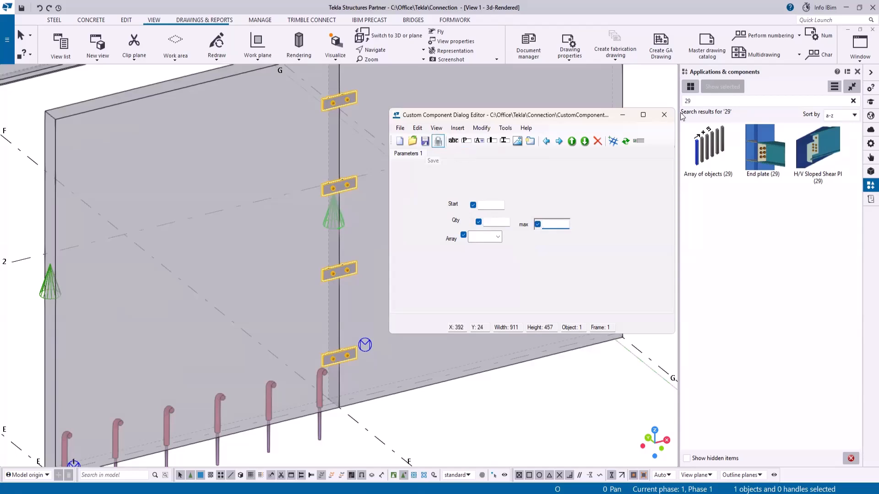
{"action": "left_click", "coordinate": [664, 115]}
- Open the custom component editor and close it, saving changes and replacing all occurrences
{"action": "right_click", "coordinate": [333, 219]}
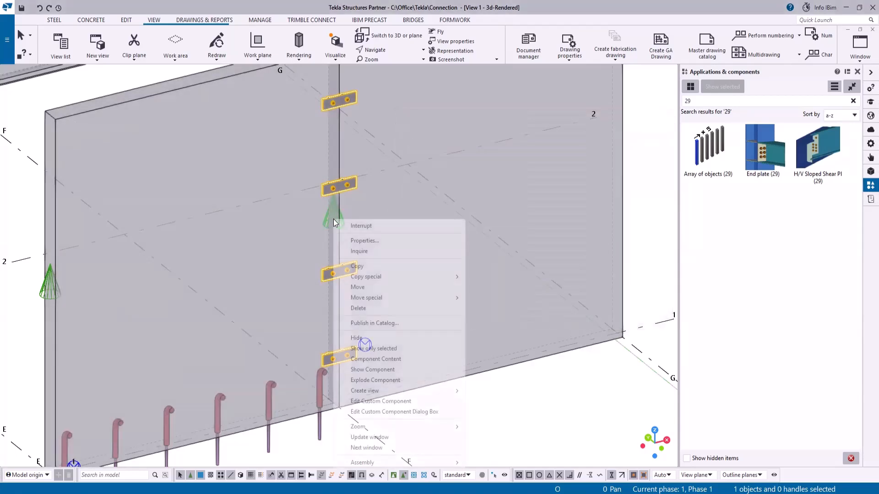
{"action": "left_click", "coordinate": [408, 401]}
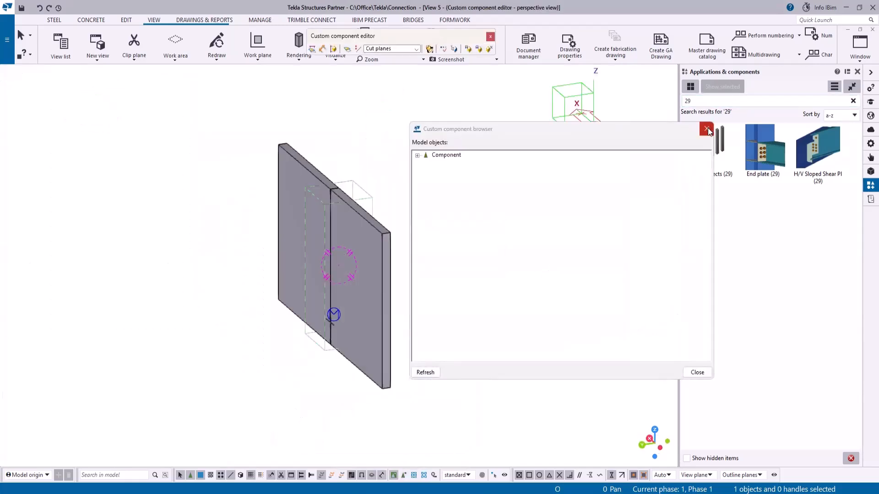
{"action": "left_click", "coordinate": [708, 131]}
{"action": "left_click", "coordinate": [491, 36]}
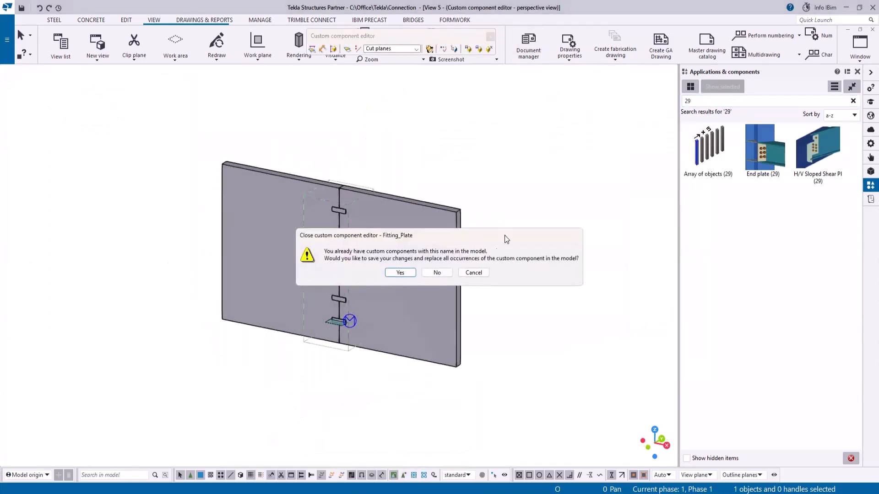
{"action": "left_click", "coordinate": [405, 273]}
{"action": "left_click", "coordinate": [426, 277]}
{"action": "left_click", "coordinate": [438, 292]}
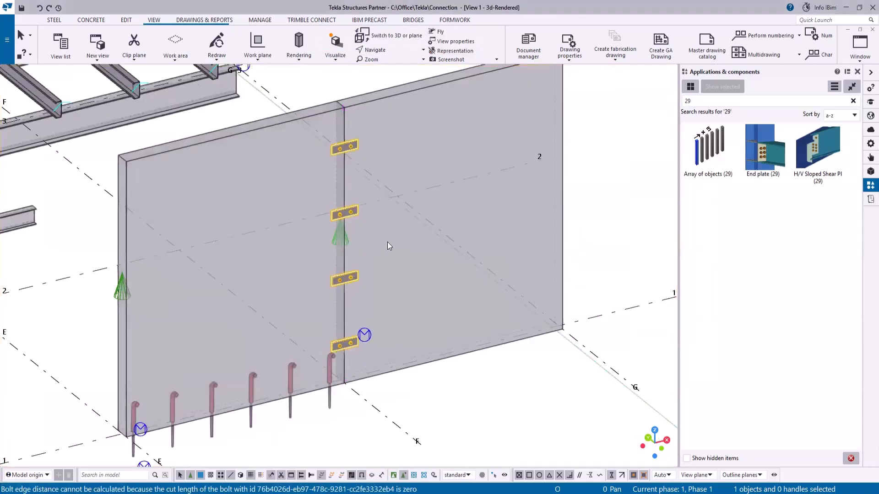
- Open the Fitting_Plate properties, set Start to 300 and modify the component
{"action": "scroll", "coordinate": [308, 248], "scroll_direction": "down", "scroll_amount": 5}
{"action": "left_click_drag", "start_coordinate": [531, 186], "coordinate": [459, 189]}
{"action": "type", "text": "300"}
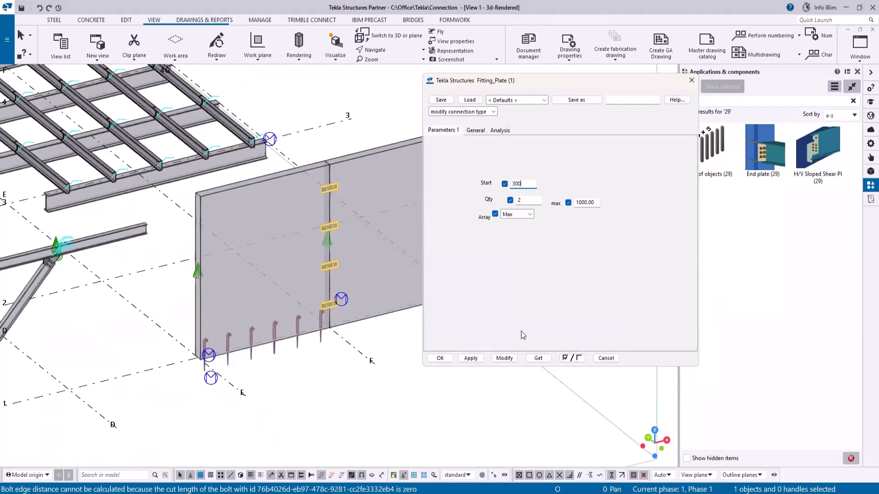
{"action": "left_click", "coordinate": [504, 358]}
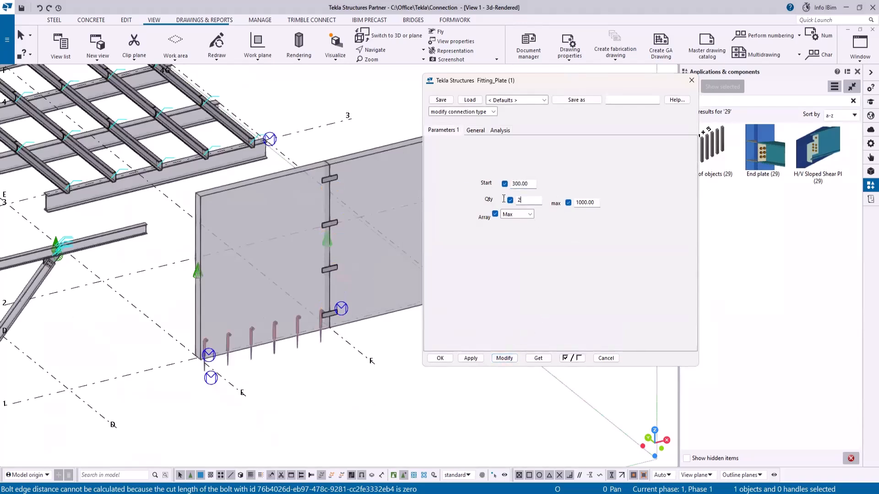
- Set Array to Qty and Qty to 7, then modify the component
{"action": "left_click", "coordinate": [529, 214]}
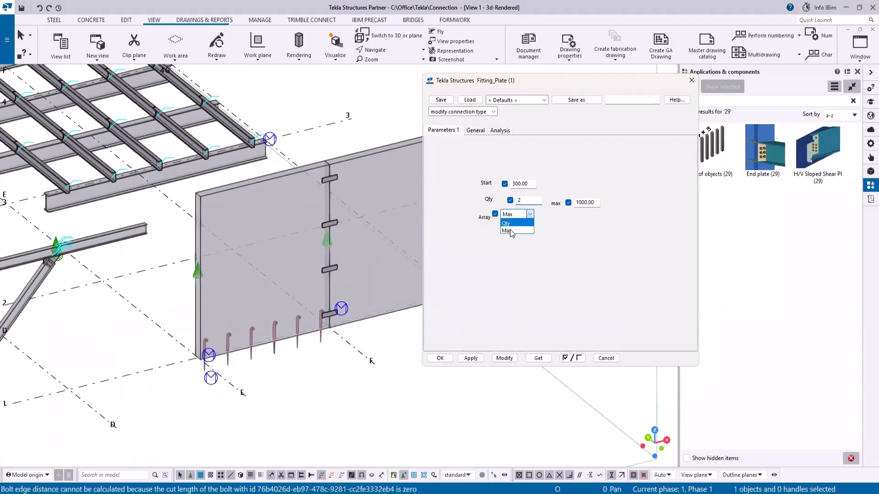
{"action": "left_click", "coordinate": [508, 224]}
{"action": "key", "text": "shift+Tab"}
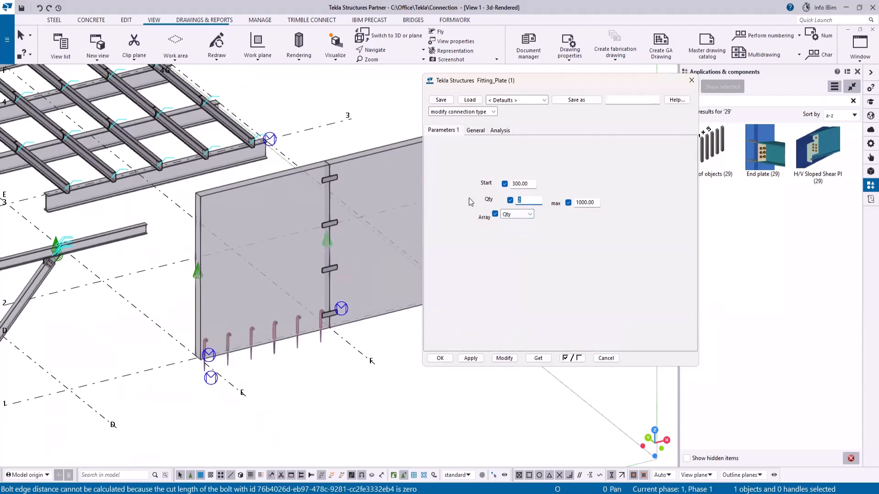
{"action": "type", "text": "7"}
{"action": "left_click", "coordinate": [504, 358]}
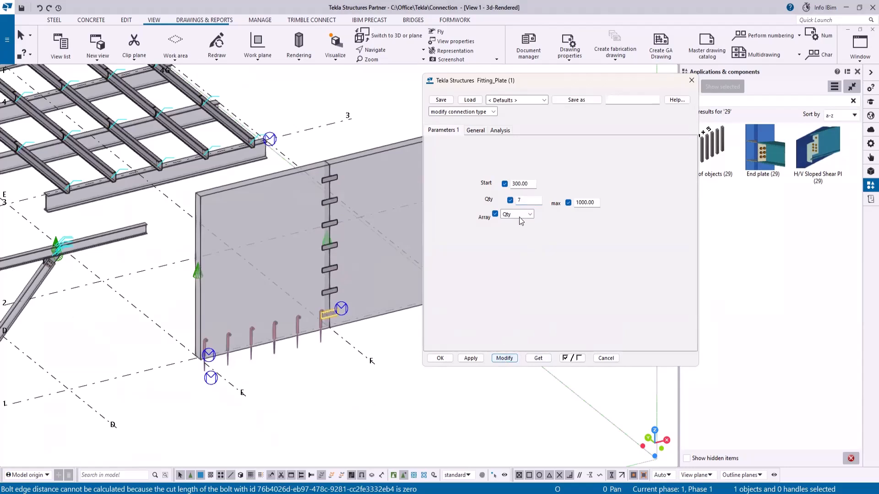
- Set Array to Max and max to 700, then modify the component
{"action": "left_click", "coordinate": [532, 217]}
{"action": "left_click", "coordinate": [513, 230]}
{"action": "key", "text": "Tab"}
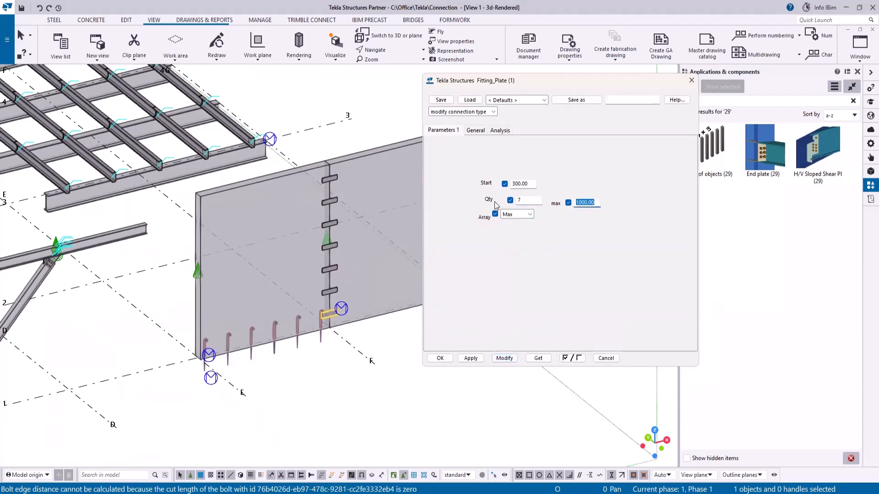
{"action": "type", "text": "7"}
{"action": "left_click", "coordinate": [504, 357]}
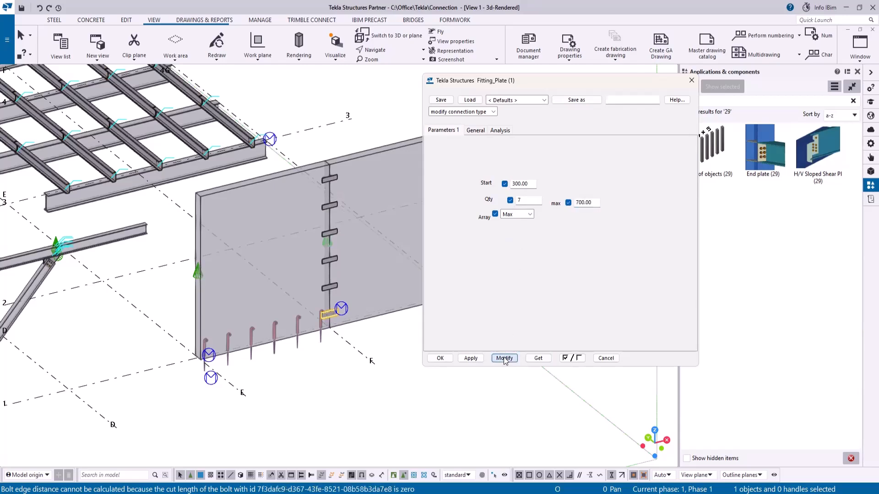
- Close the component properties and open the custom component dialog editor
{"action": "scroll", "coordinate": [338, 196], "scroll_direction": "up", "scroll_amount": 2}
{"action": "scroll", "coordinate": [338, 196], "scroll_direction": "up", "scroll_amount": 2}
{"action": "scroll", "coordinate": [247, 200], "scroll_direction": "down", "scroll_amount": 2}
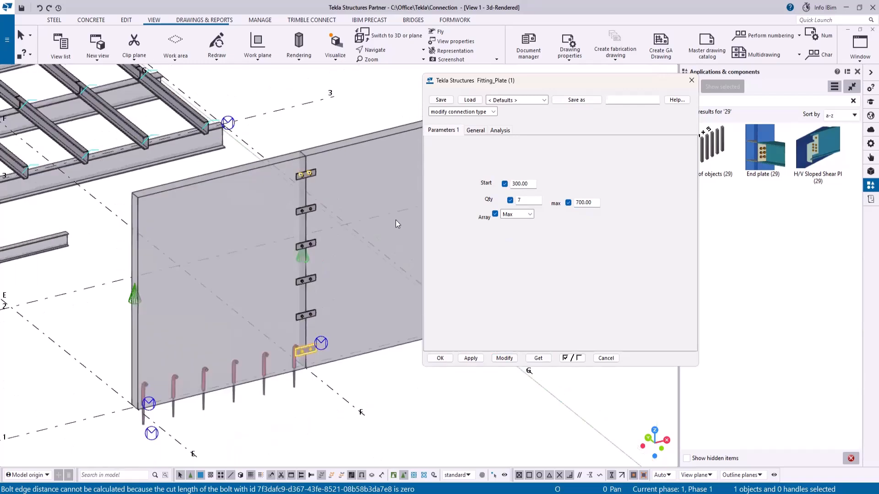
{"action": "left_click", "coordinate": [690, 80]}
{"action": "right_click", "coordinate": [305, 256]}
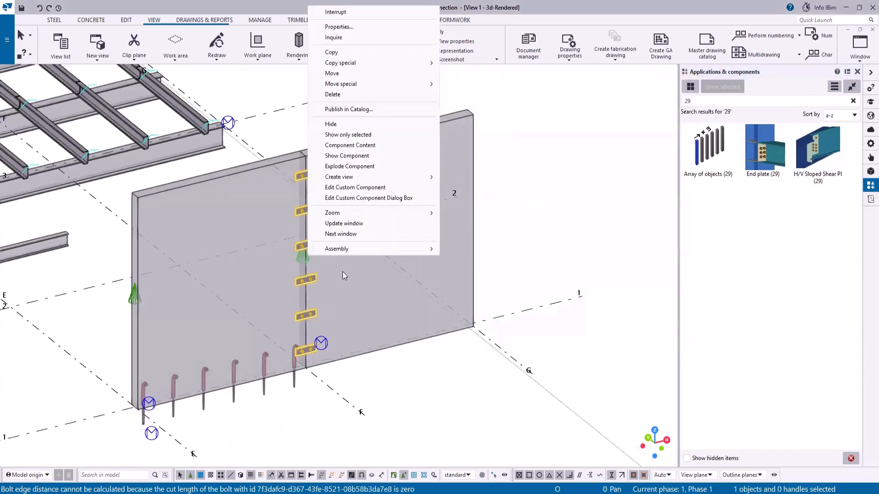
{"action": "left_click", "coordinate": [366, 198]}
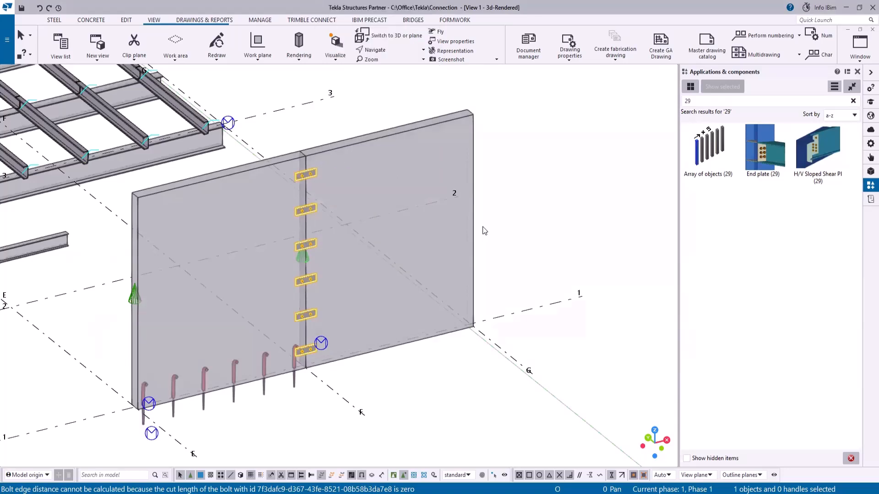
- Move the max value field further from its label in the dialog layout
{"action": "left_click_drag", "start_coordinate": [448, 239], "coordinate": [443, 239]}
{"action": "left_click", "coordinate": [452, 220]}
{"action": "left_click_drag", "start_coordinate": [494, 222], "coordinate": [544, 220]}
{"action": "left_click", "coordinate": [498, 236]}
{"action": "left_click", "coordinate": [475, 249]}
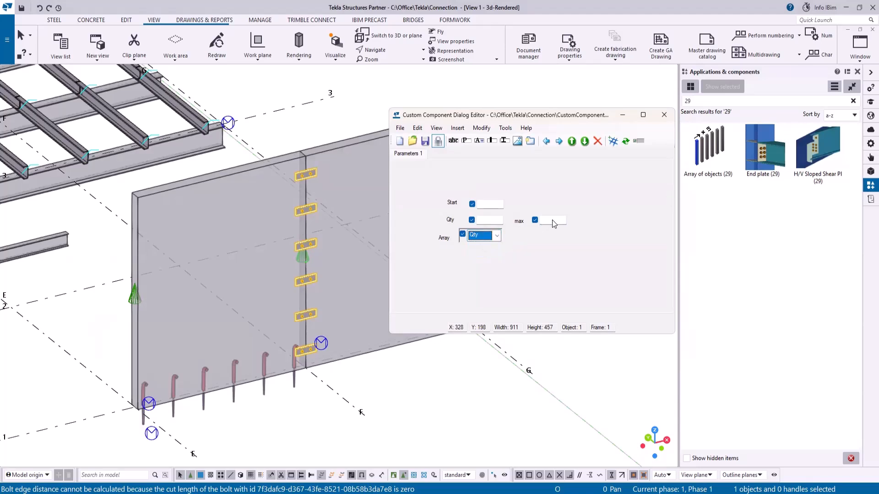
- Make the max field depend on the Array list so it is enabled with the Max option
{"action": "left_click", "coordinate": [552, 220]}
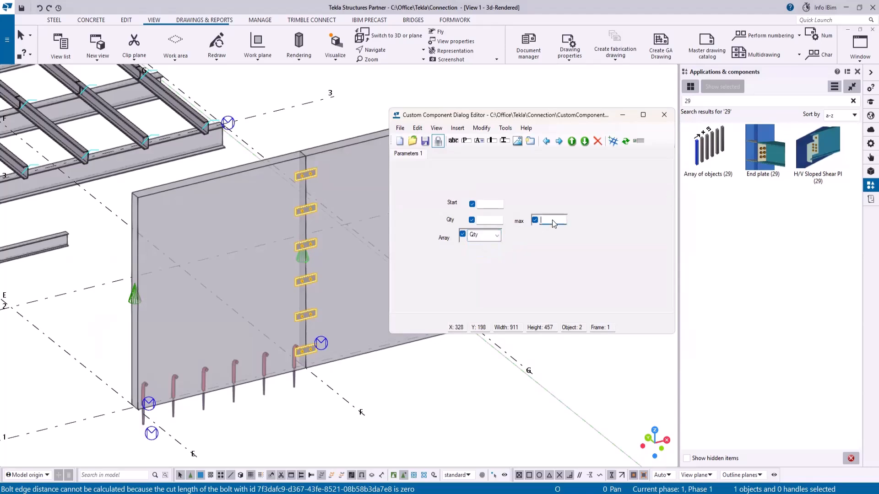
{"action": "left_click", "coordinate": [641, 141]}
{"action": "left_click", "coordinate": [497, 236]}
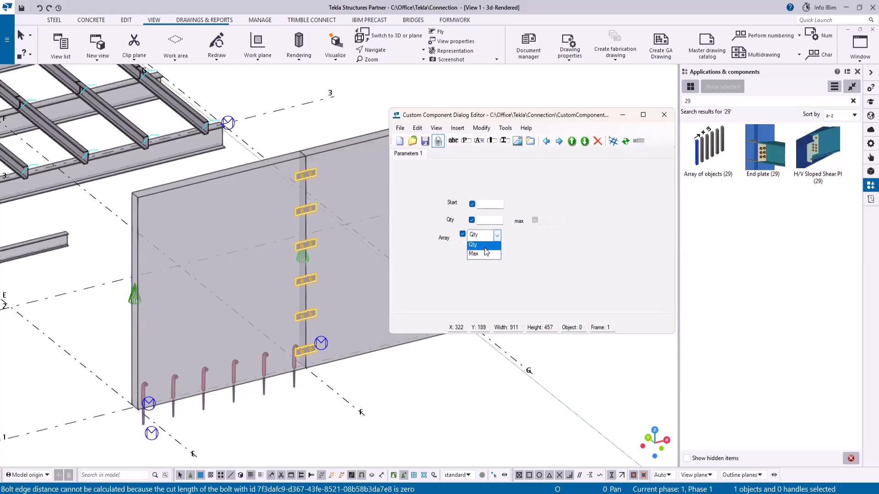
{"action": "left_click", "coordinate": [478, 250]}
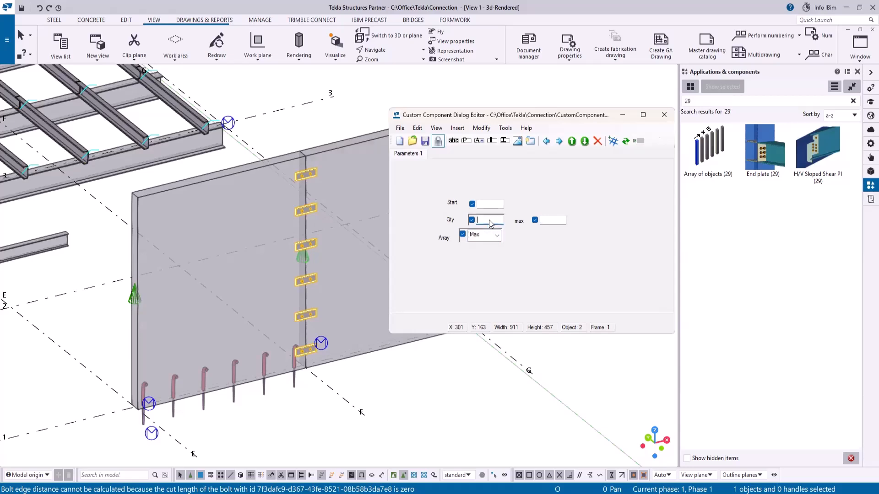
- Reposition the Array label and its checkbox and list so the row lines up with the fields above in the dialog layout
{"action": "left_click", "coordinate": [640, 142]}
{"action": "left_click", "coordinate": [464, 242]}
{"action": "left_click_drag", "start_coordinate": [464, 239], "coordinate": [473, 242]}
{"action": "left_click", "coordinate": [447, 238]}
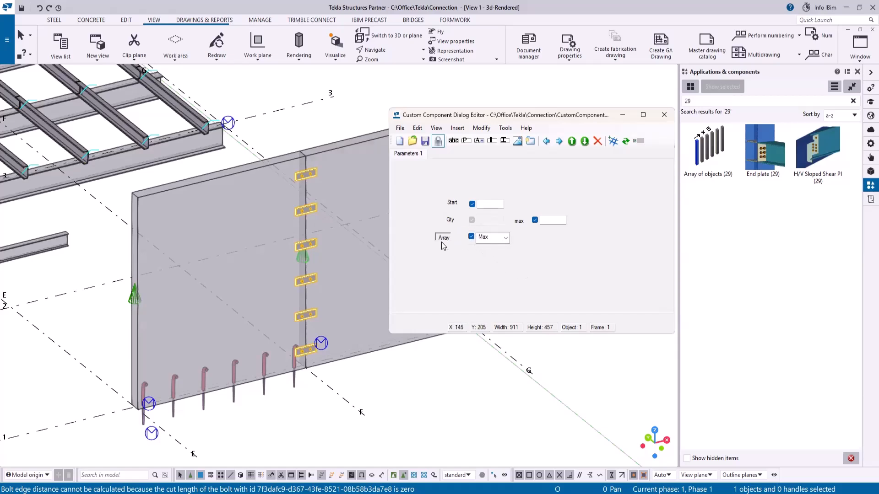
- Save the dialog layout, close the dialog editor and the custom component editor, saving changes to all occurrences in the model
{"action": "left_click", "coordinate": [423, 142]}
{"action": "left_click", "coordinate": [664, 115]}
{"action": "right_click", "coordinate": [308, 260]}
{"action": "left_click", "coordinate": [366, 190]}
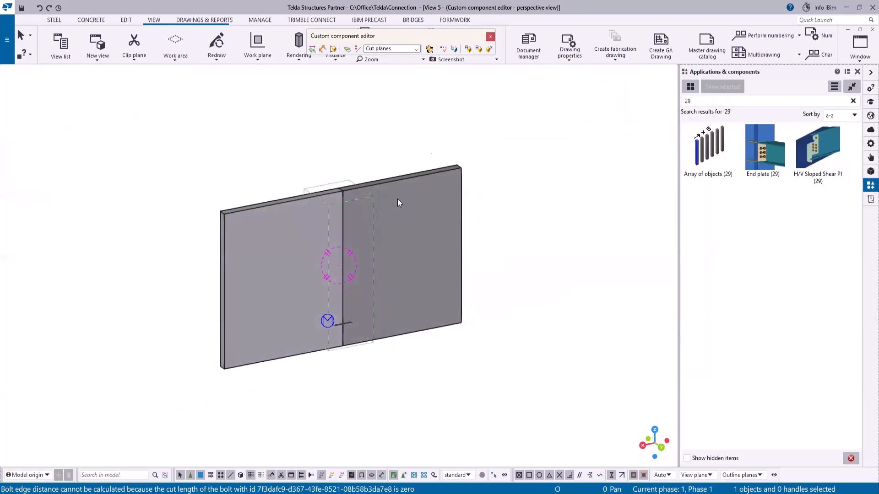
{"action": "left_click", "coordinate": [493, 36]}
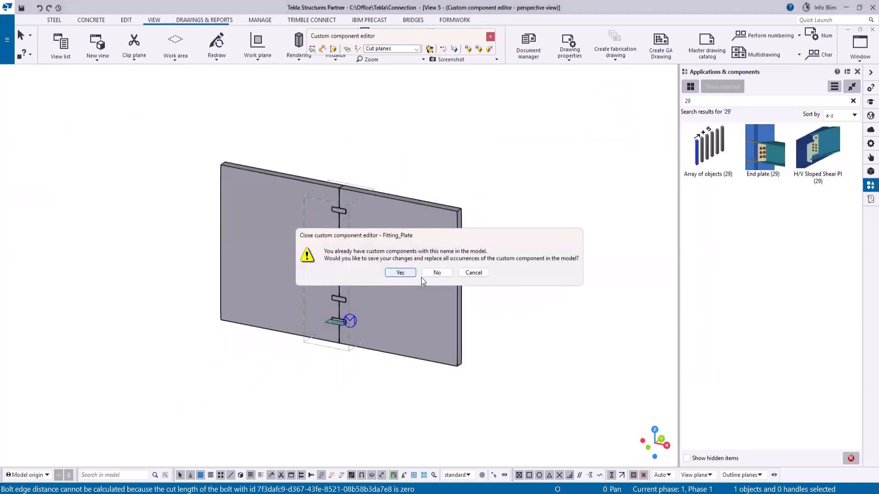
{"action": "left_click", "coordinate": [399, 273]}
{"action": "left_click", "coordinate": [418, 276]}
{"action": "left_click", "coordinate": [440, 289]}
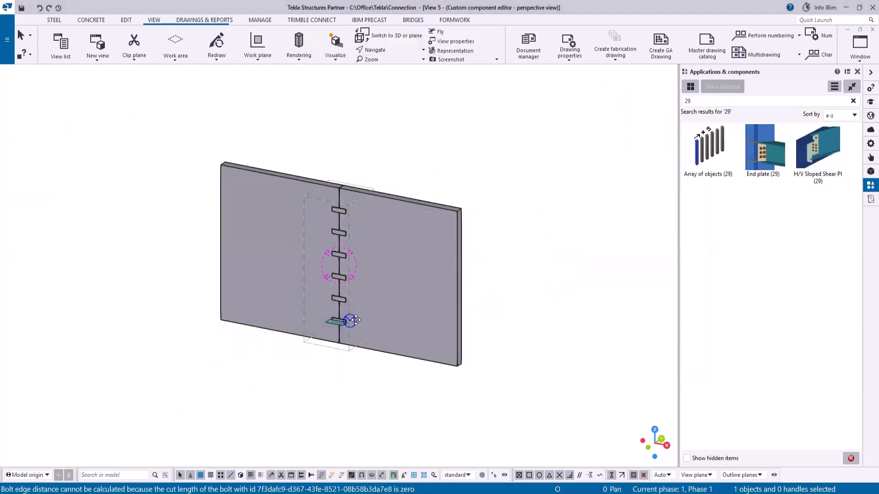
- Open the fitting-plate component's properties, switch Array to Qty, set Qty to 5 and modify the component
{"action": "double_click", "coordinate": [304, 260]}
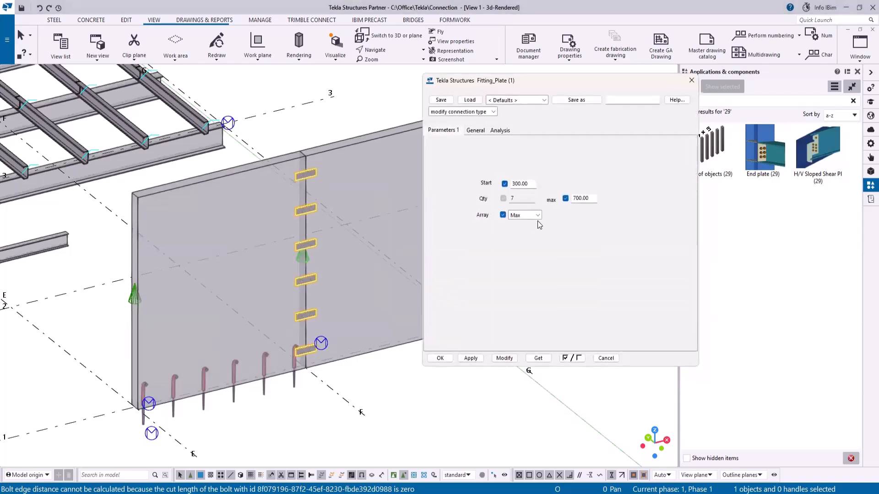
{"action": "left_click", "coordinate": [534, 215]}
{"action": "left_click", "coordinate": [519, 227]}
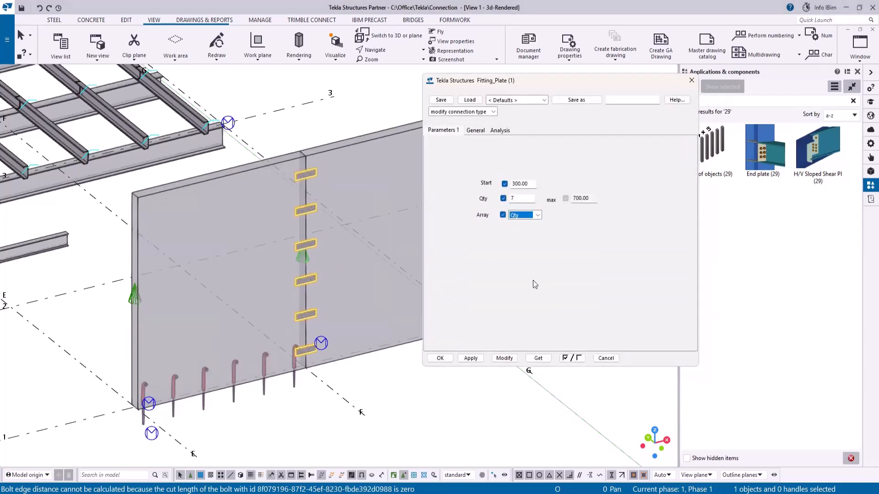
{"action": "double_click", "coordinate": [516, 198]}
{"action": "type", "text": "5"}
{"action": "left_click", "coordinate": [504, 359]}
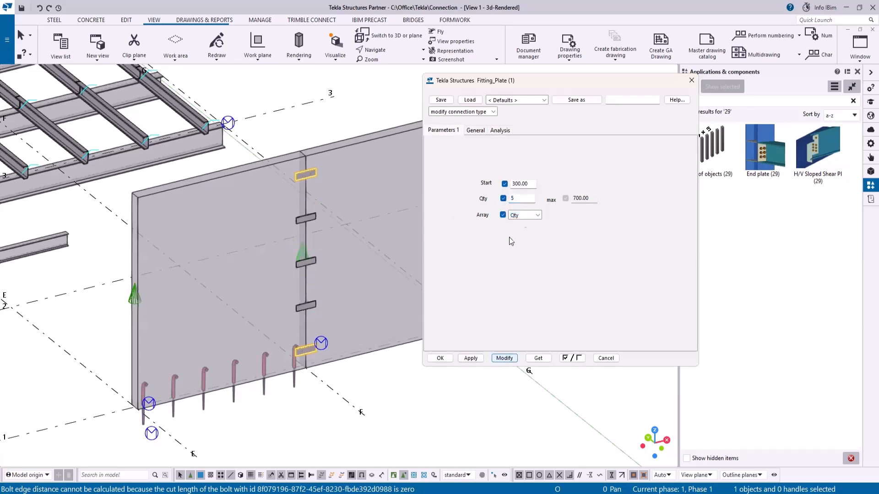
- Switch Array back to Max, set max to 800 and modify the component
{"action": "left_click", "coordinate": [518, 232]}
{"action": "key", "text": "Tab"}
{"action": "type", "text": "800"}
{"action": "left_click", "coordinate": [504, 358]}
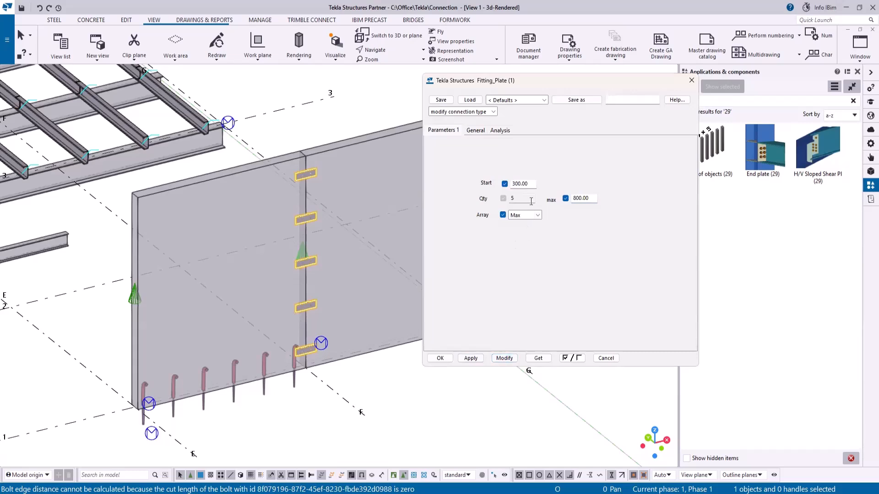
- Set max to 400 and modify the component
{"action": "left_click_drag", "start_coordinate": [591, 198], "coordinate": [542, 197]}
{"action": "type", "text": "400"}
{"action": "left_click", "coordinate": [505, 358]}
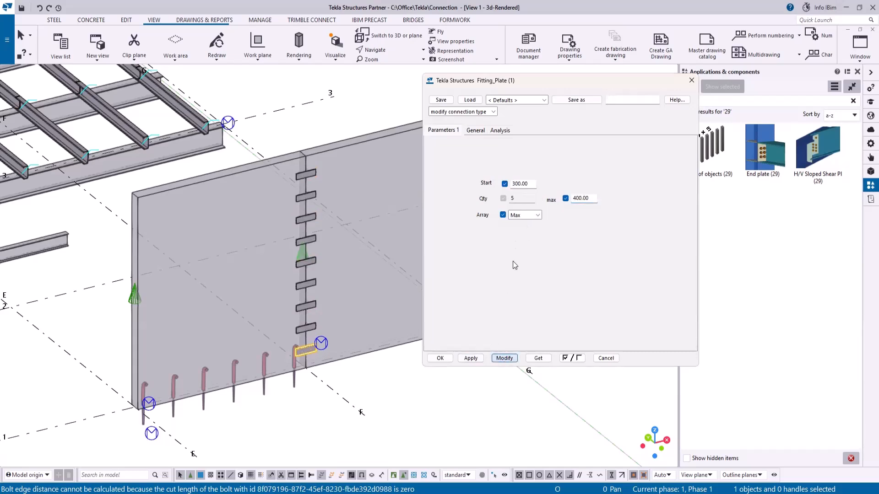
- Switch Array to Qty, set Qty to 1, modify the component and close its properties
{"action": "left_click", "coordinate": [538, 215]}
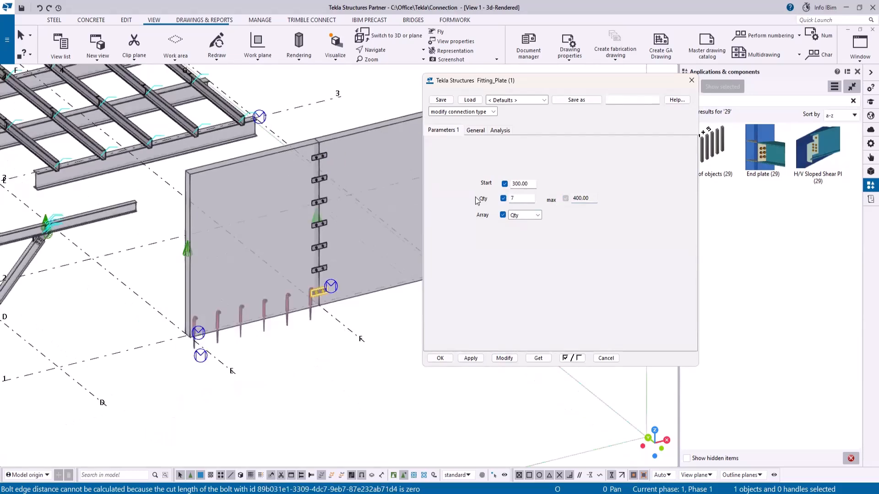
{"action": "double_click", "coordinate": [513, 199]}
{"action": "type", "text": "1"}
{"action": "left_click", "coordinate": [508, 358]}
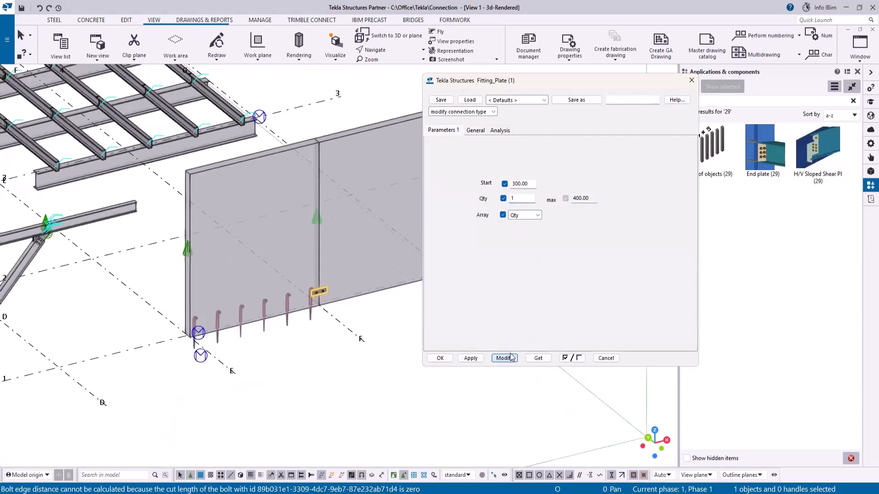
{"action": "scroll", "coordinate": [321, 285], "scroll_direction": "up", "scroll_amount": 3}
{"action": "scroll", "coordinate": [346, 317], "scroll_direction": "down", "scroll_amount": 2}
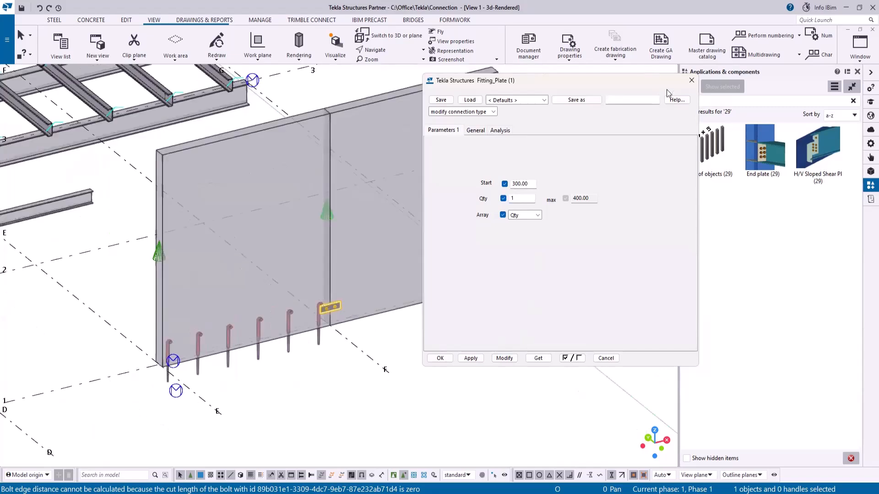
{"action": "left_click", "coordinate": [691, 80]}
{"action": "scroll", "coordinate": [471, 340], "scroll_direction": "down", "scroll_amount": 5}
{"action": "scroll", "coordinate": [540, 239], "scroll_direction": "down", "scroll_amount": 2}
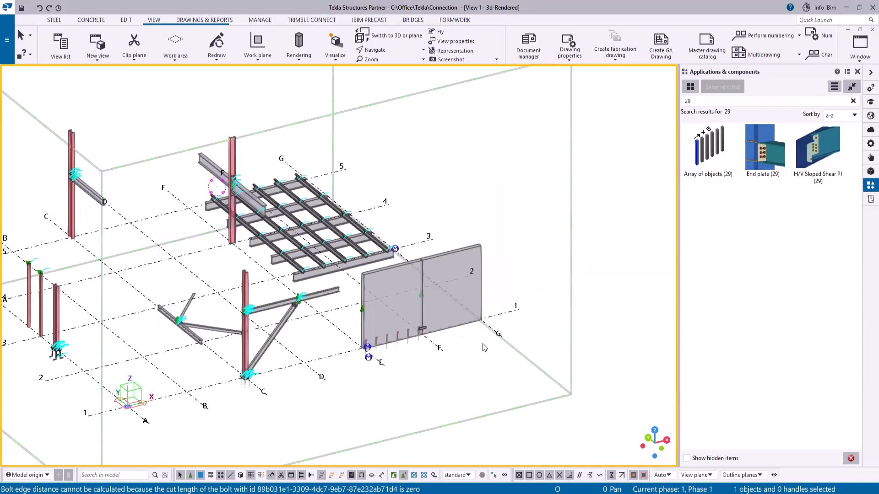
{"action": "scroll", "coordinate": [414, 325], "scroll_direction": "up", "scroll_amount": 4}
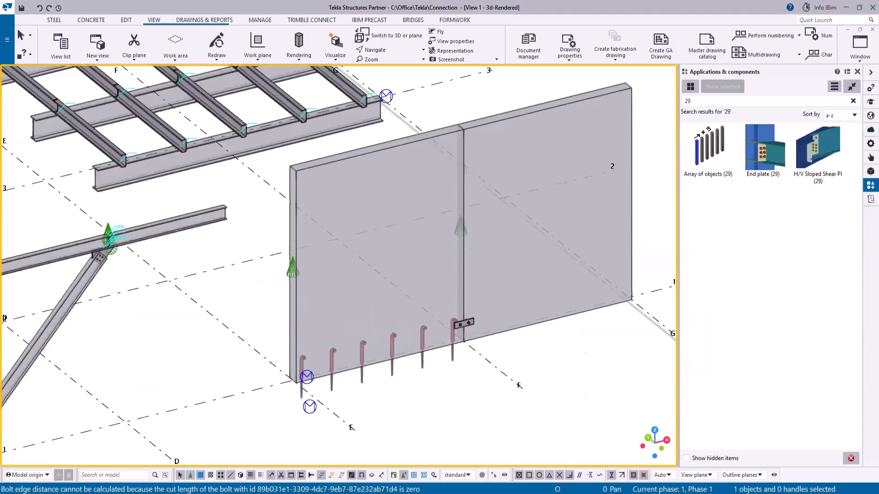